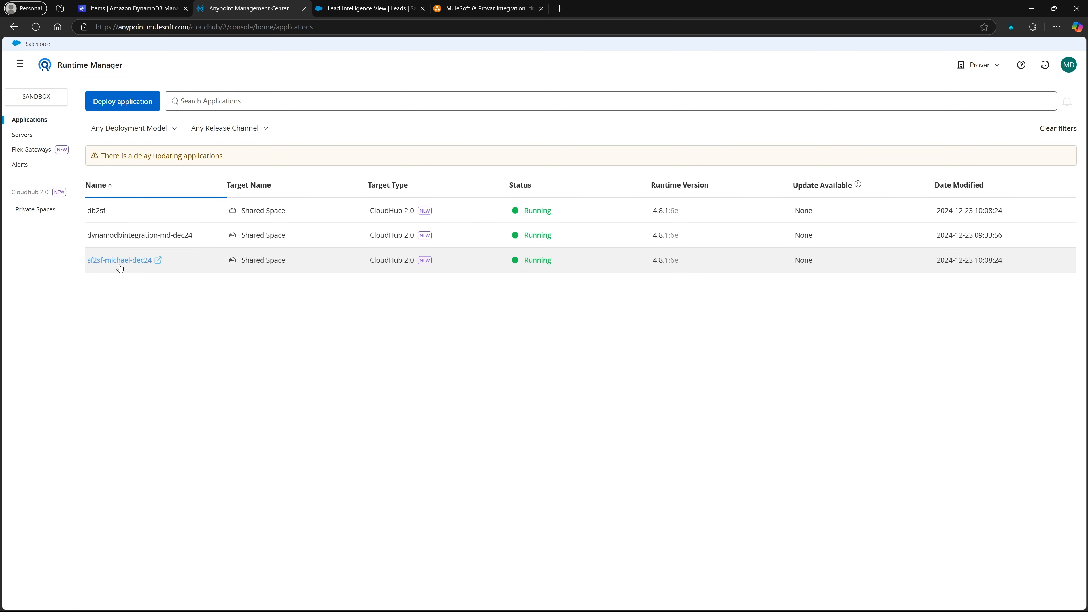
Switch to Provar Automation and collapse the Verify DB2SF Integration test case in the test tree.
click(352, 9)
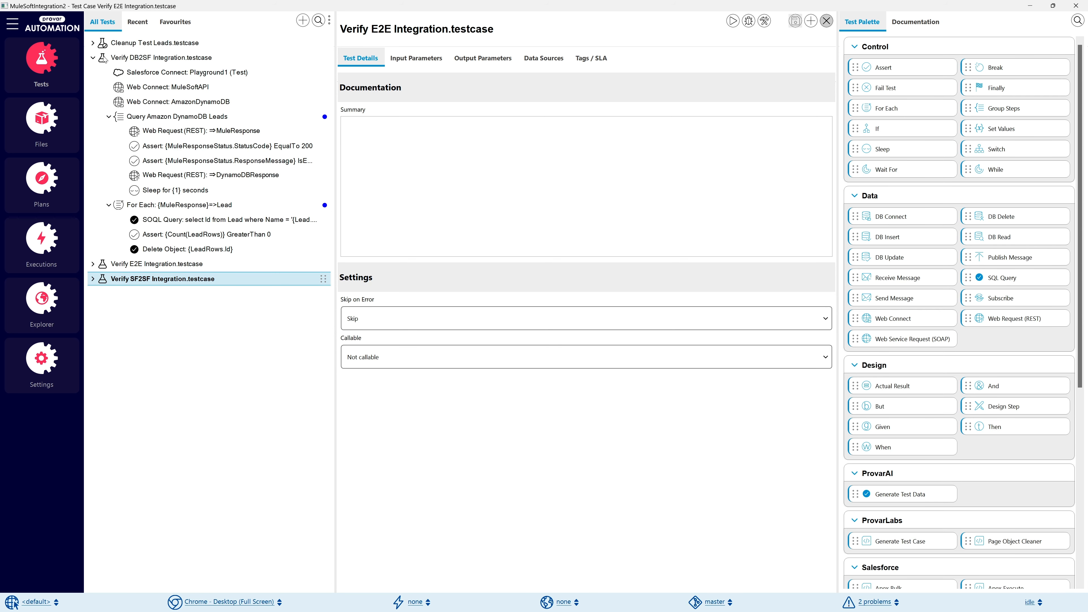
click(93, 61)
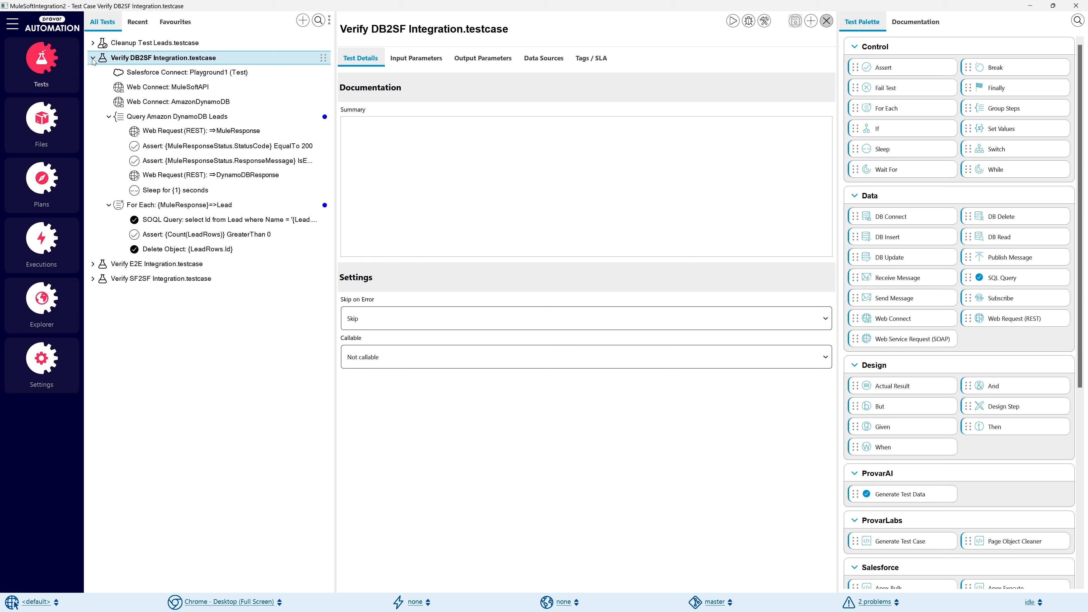
click(93, 59)
Open the project settings and review the AmazonDynamoDB and MuleSoftAPI web service connections.
click(70, 370)
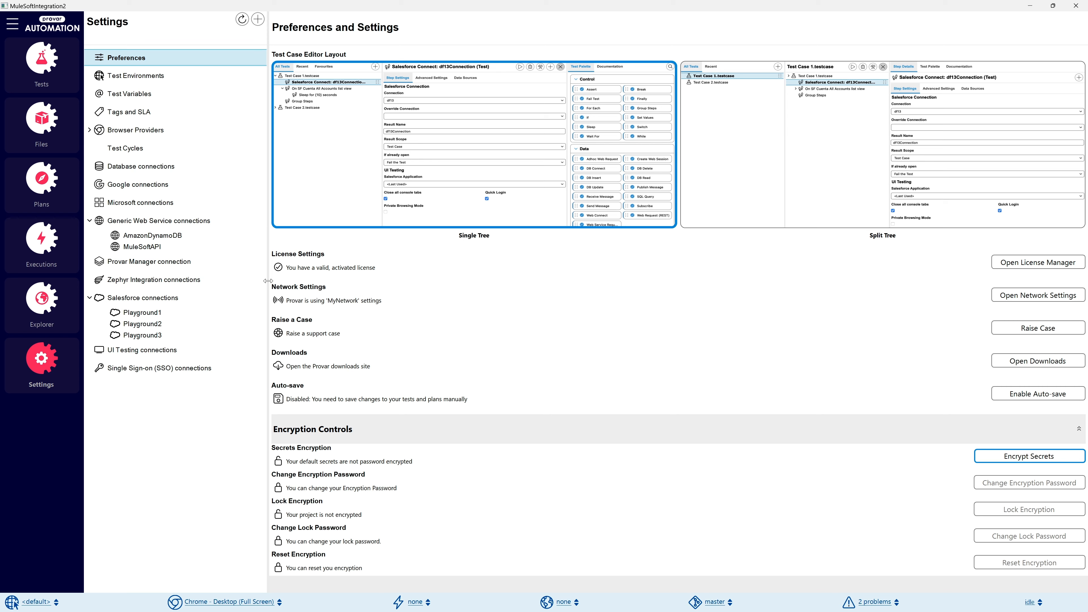
drag(268, 284, 311, 279)
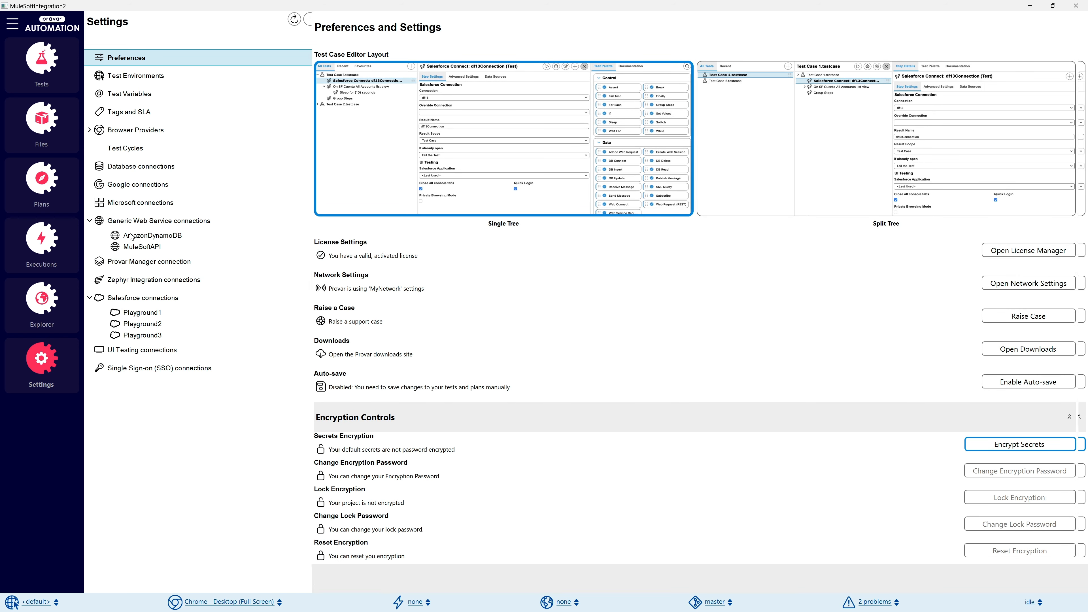
click(132, 236)
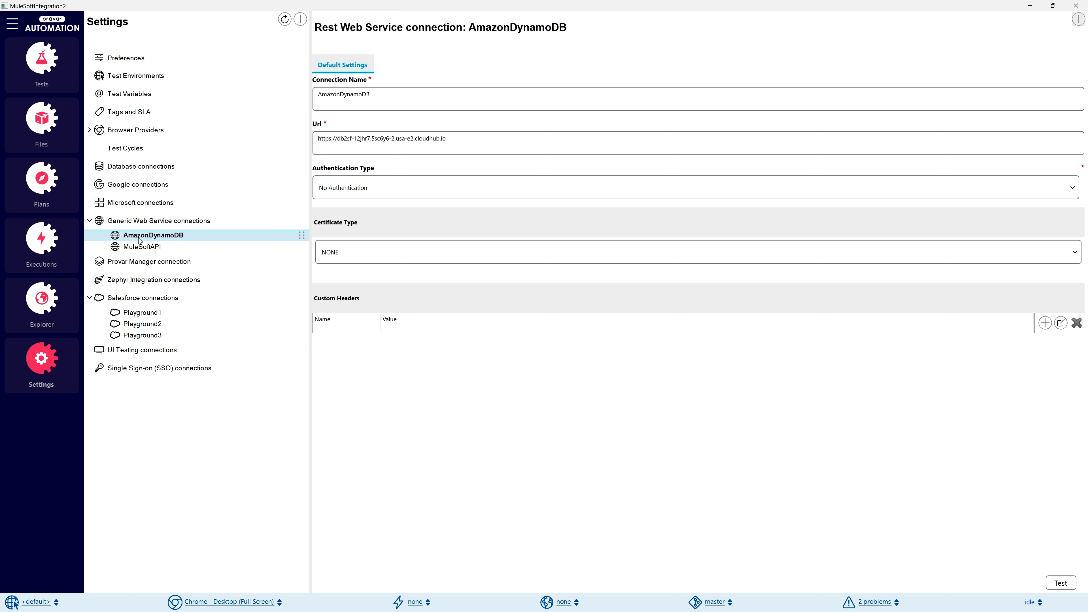
click(146, 248)
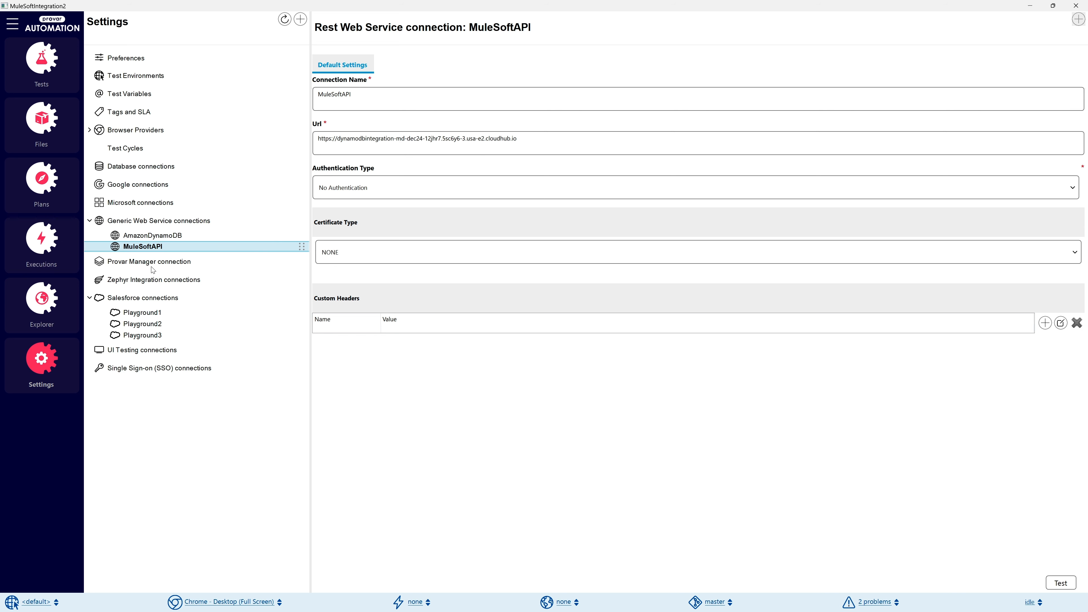
Review the Playground1 and Playground2 Salesforce connections and the connection types available when adding a Salesforce connection.
click(155, 315)
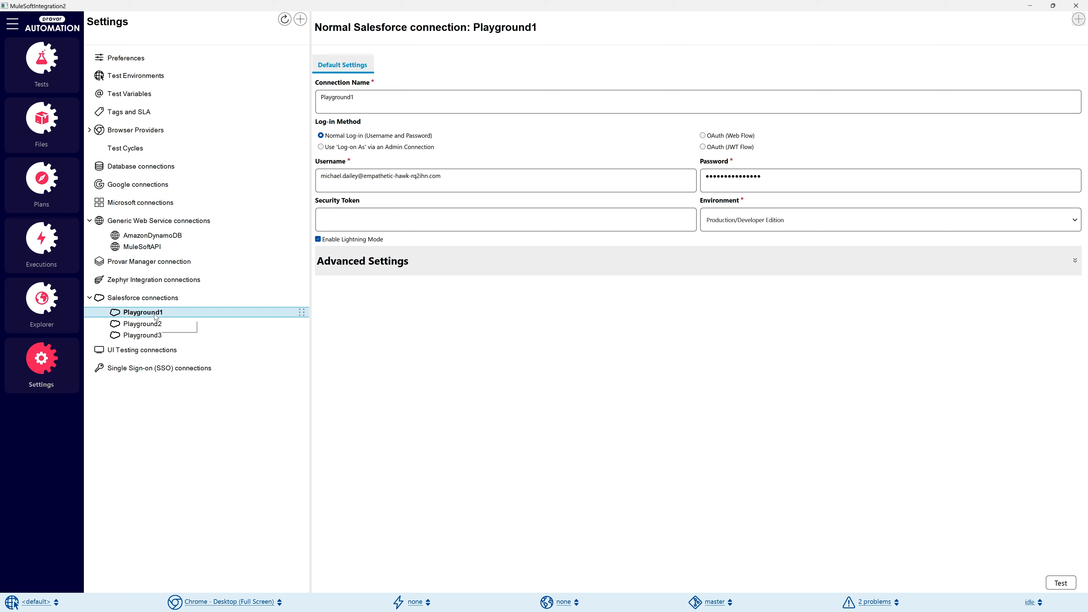
click(300, 20)
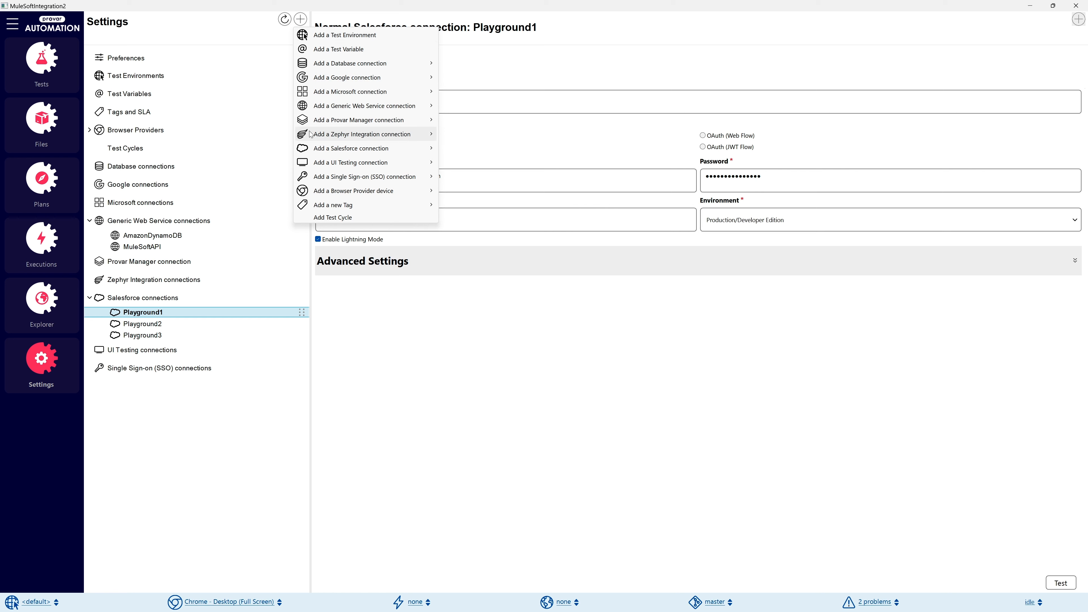
mouse_move(333, 150)
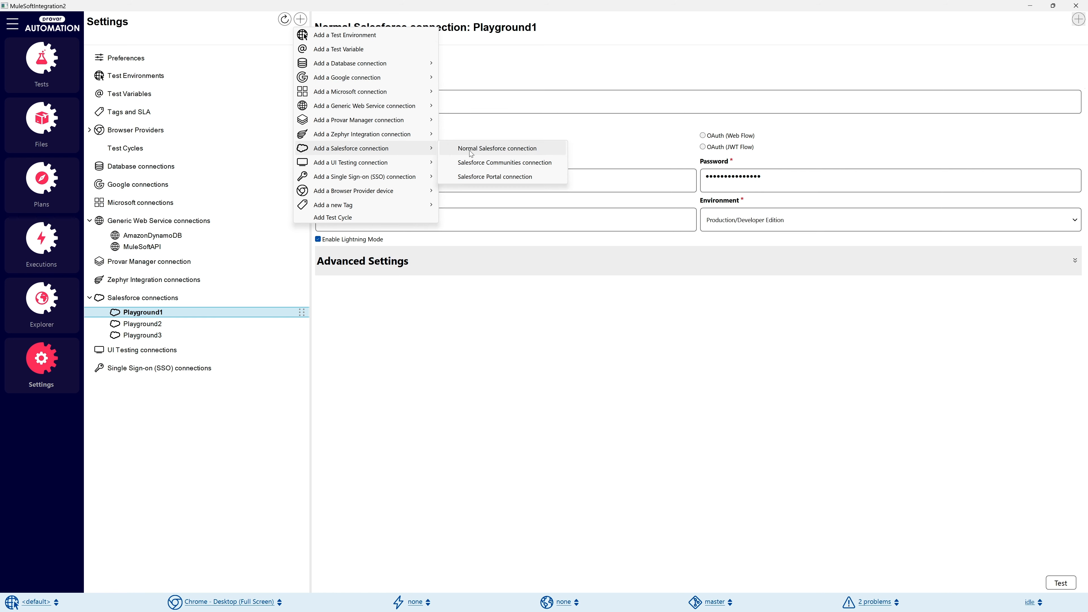
click(613, 370)
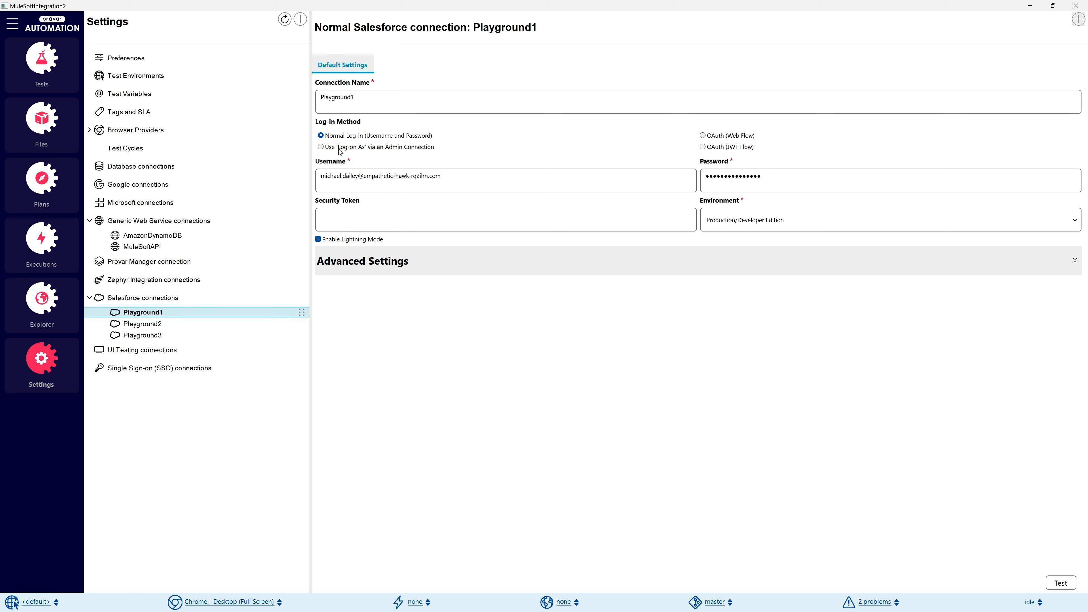
click(145, 328)
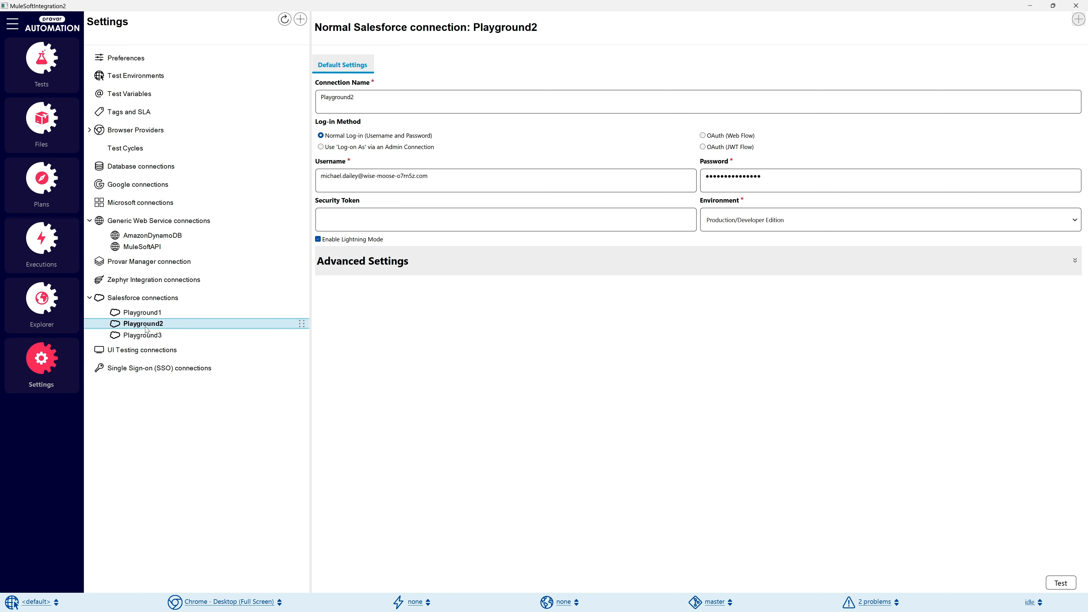
click(156, 314)
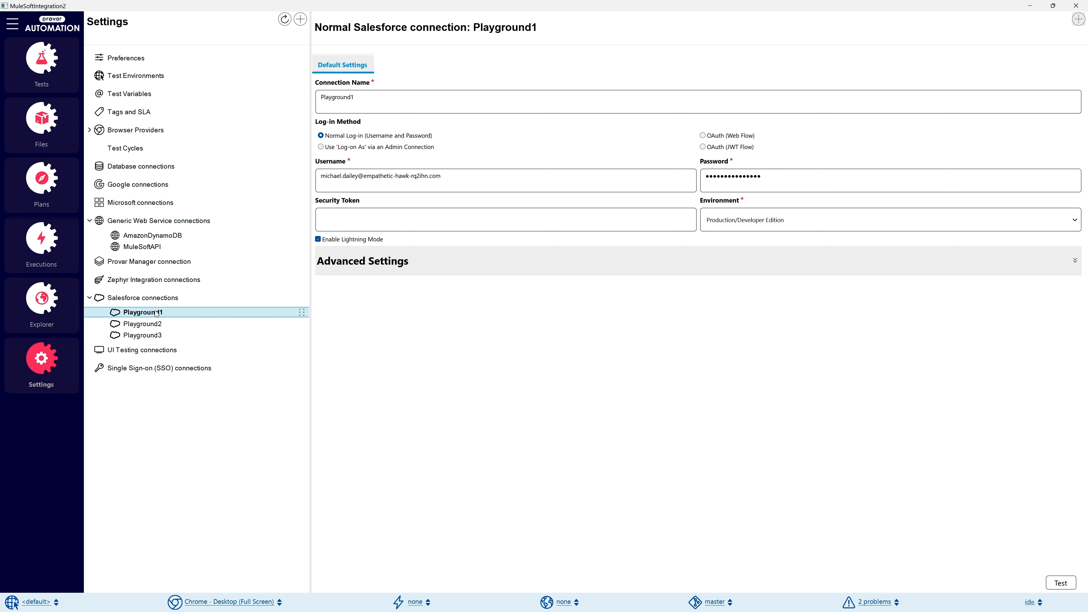
Check the options for adding a generic web service connection, such as REST, and review the MuleSoftAPI connection again.
click(300, 19)
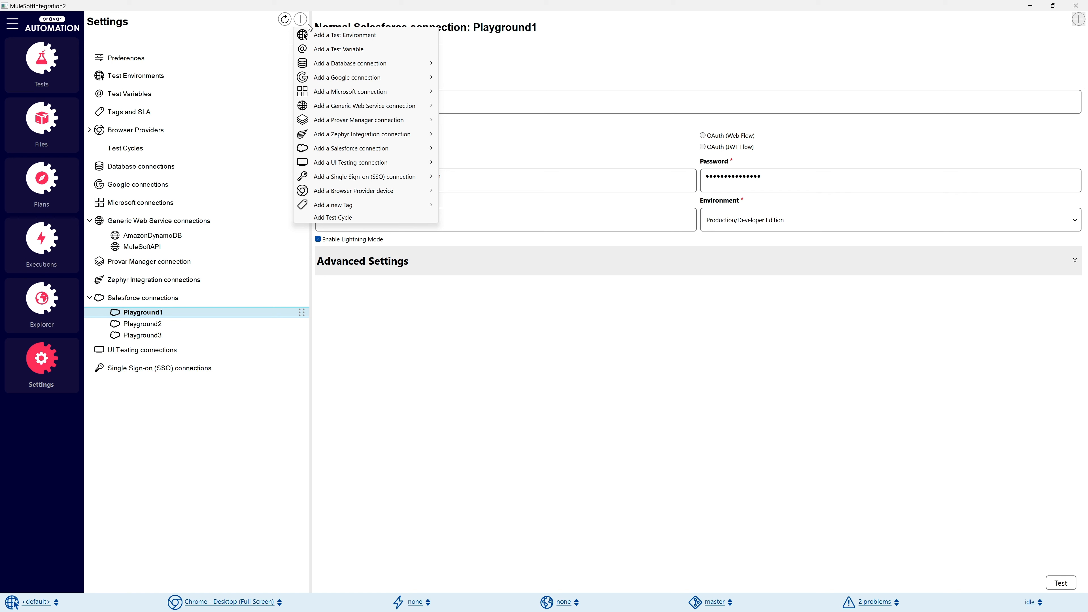
mouse_move(371, 112)
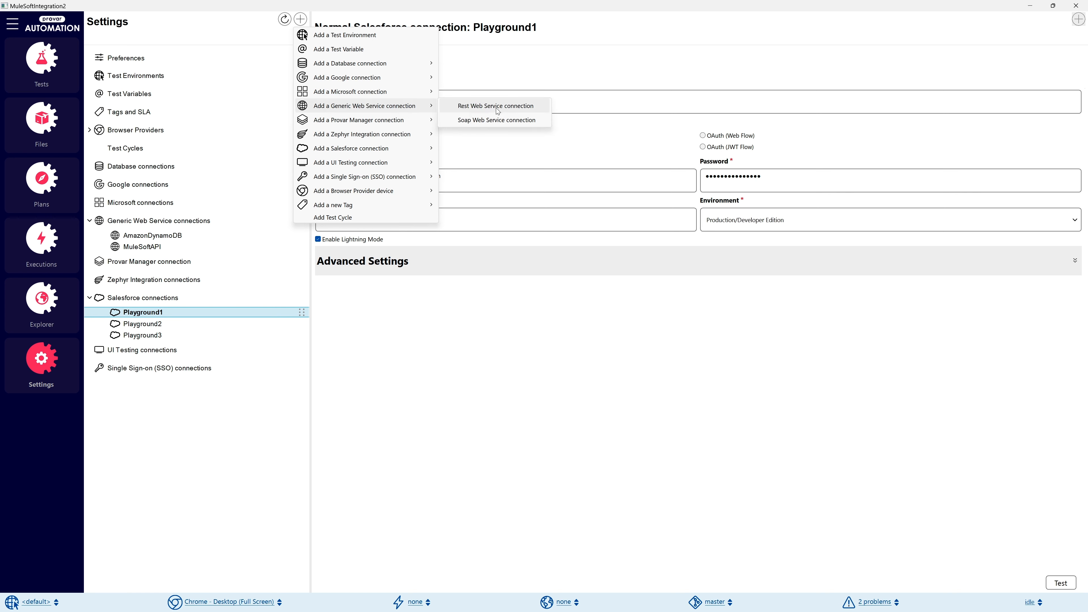
click(143, 247)
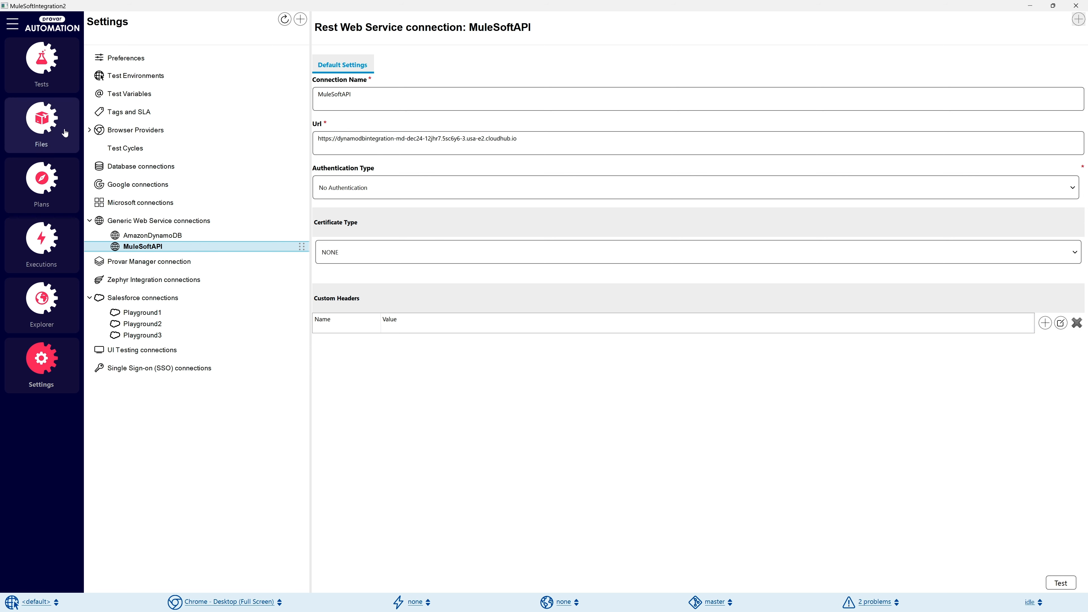
Return to the tests, expand Verify DB2SF Integration, select its Playground1 Salesforce Connect step and start the test case in Test Builder.
click(47, 68)
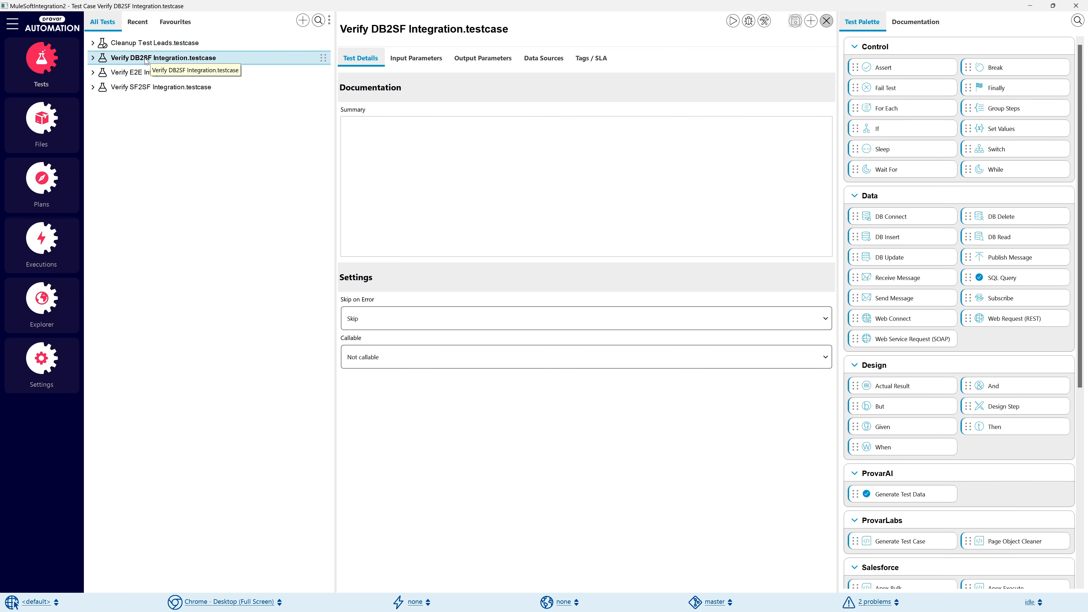
click(92, 59)
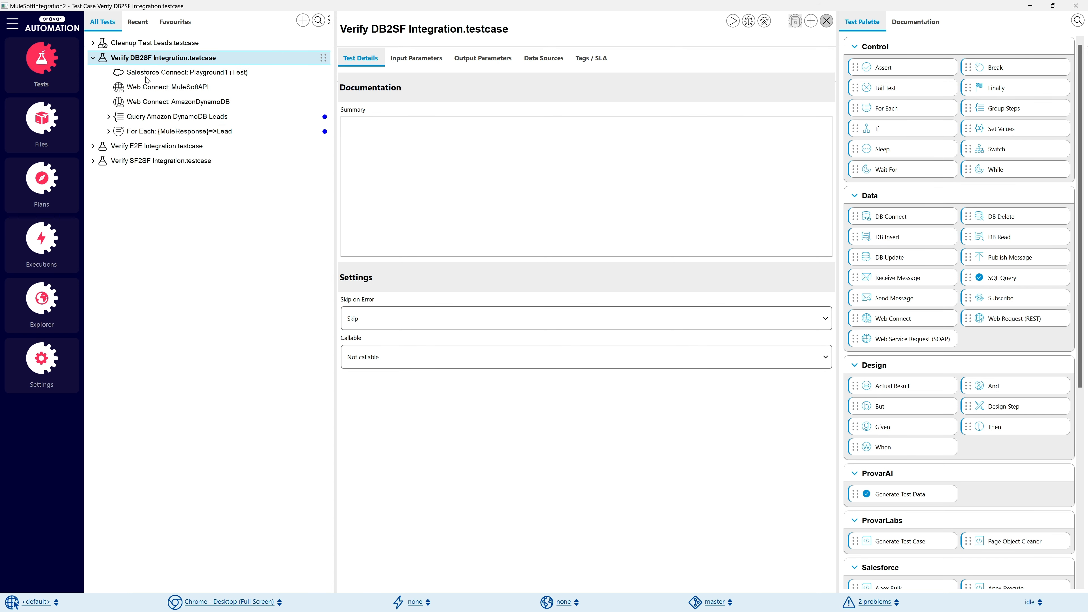
click(164, 75)
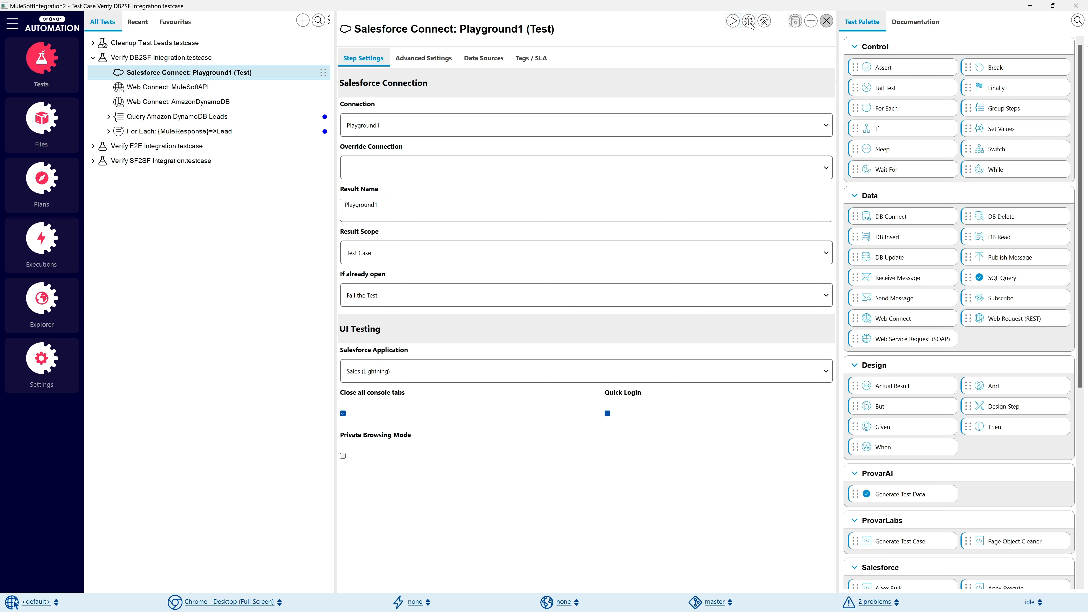
click(764, 21)
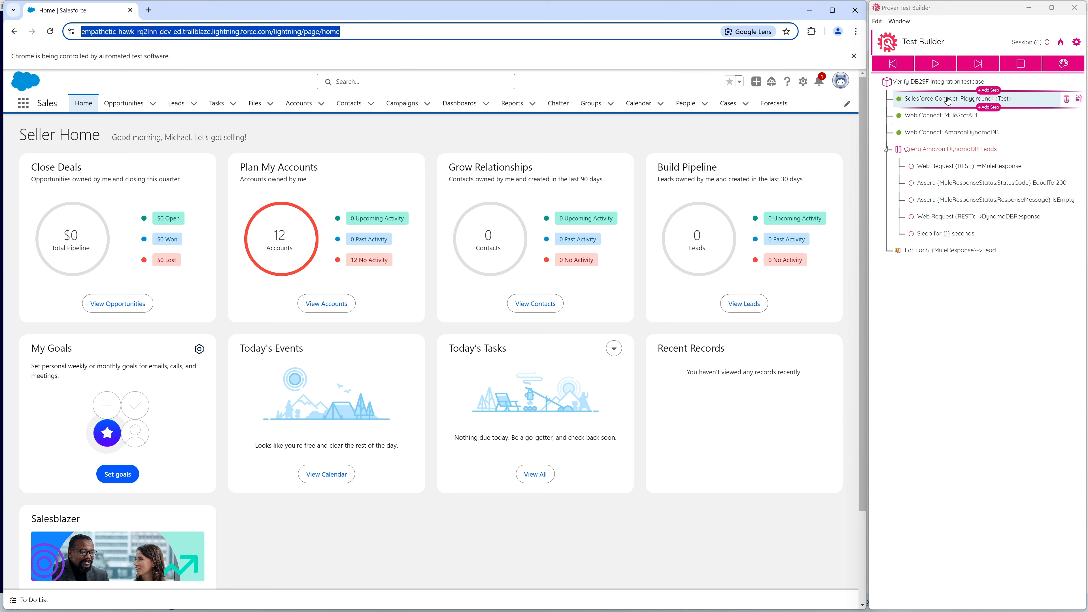
Examine the three connection steps, the Query Amazon DynamoDB Leads group and the For Each step in Test Builder.
click(946, 101)
click(950, 117)
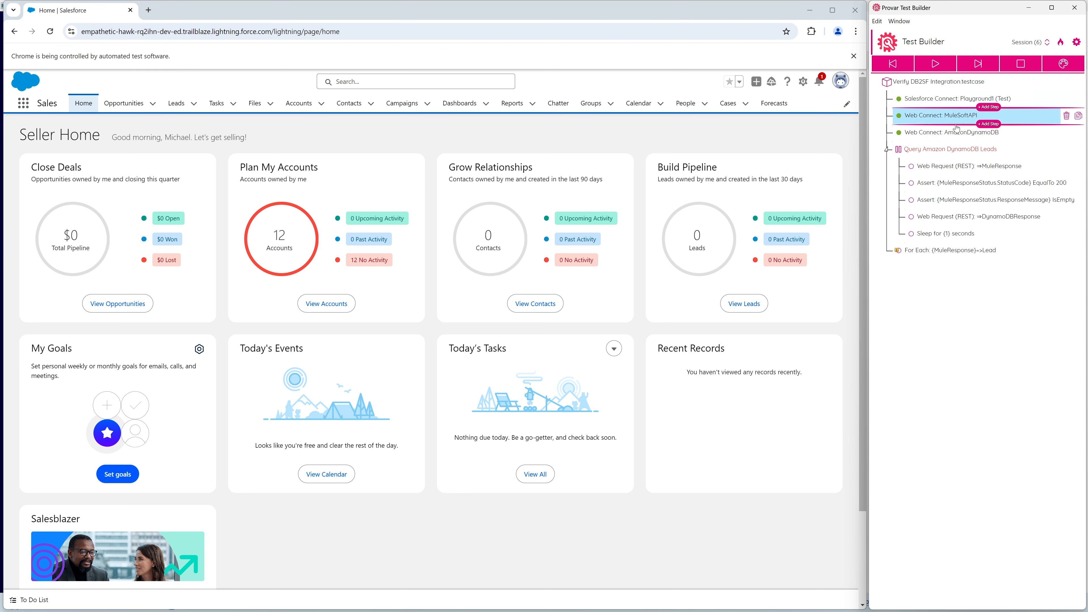
click(955, 134)
click(930, 150)
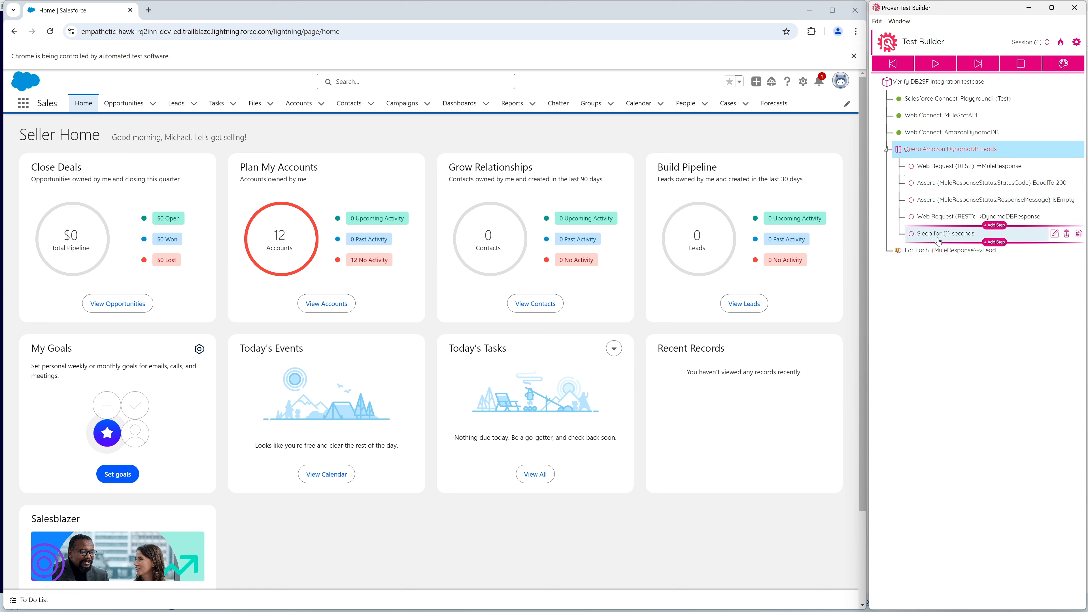
click(943, 253)
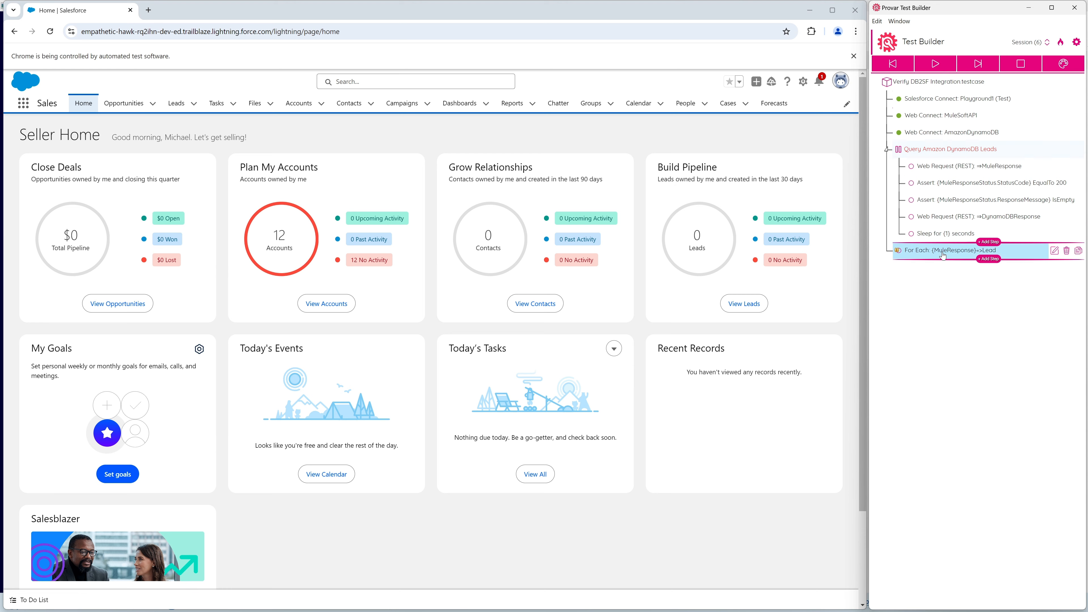
Step the paused test through the MuleResponse web request and the StatusCode and ResponseMessage assertions.
click(956, 171)
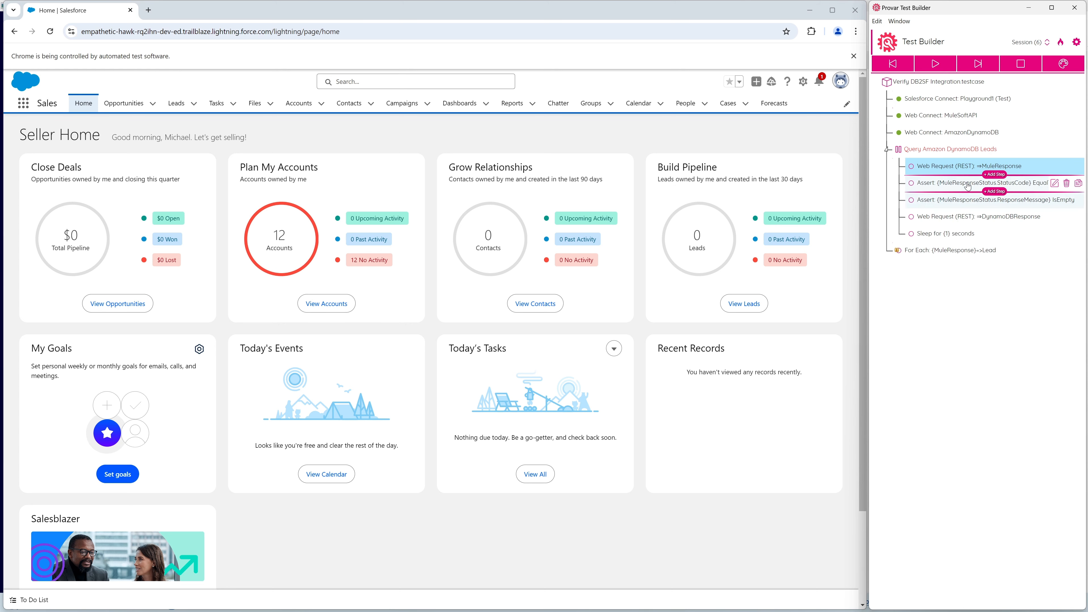
click(979, 64)
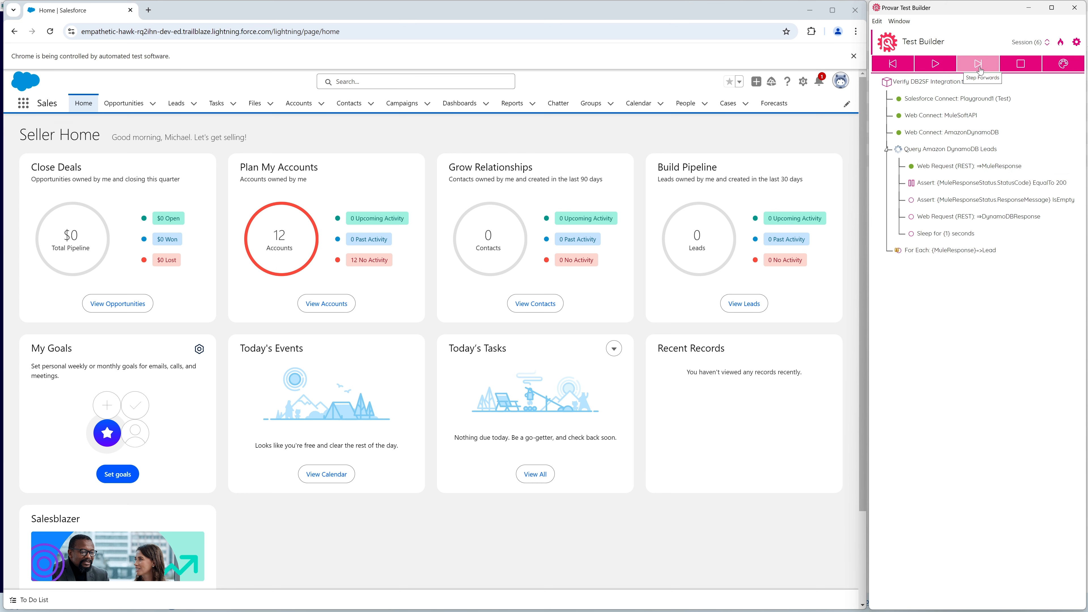
click(979, 64)
click(978, 65)
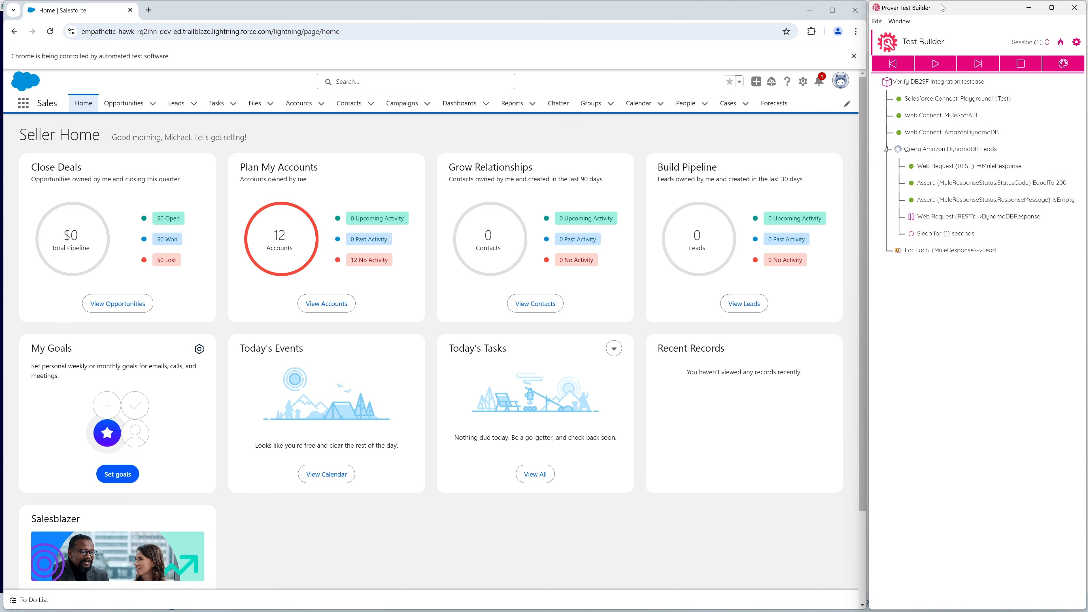
Inspect all four MuleResponse items in the Before Values variables of the ResponseMessage assertion in Session (6).
click(1029, 7)
click(384, 156)
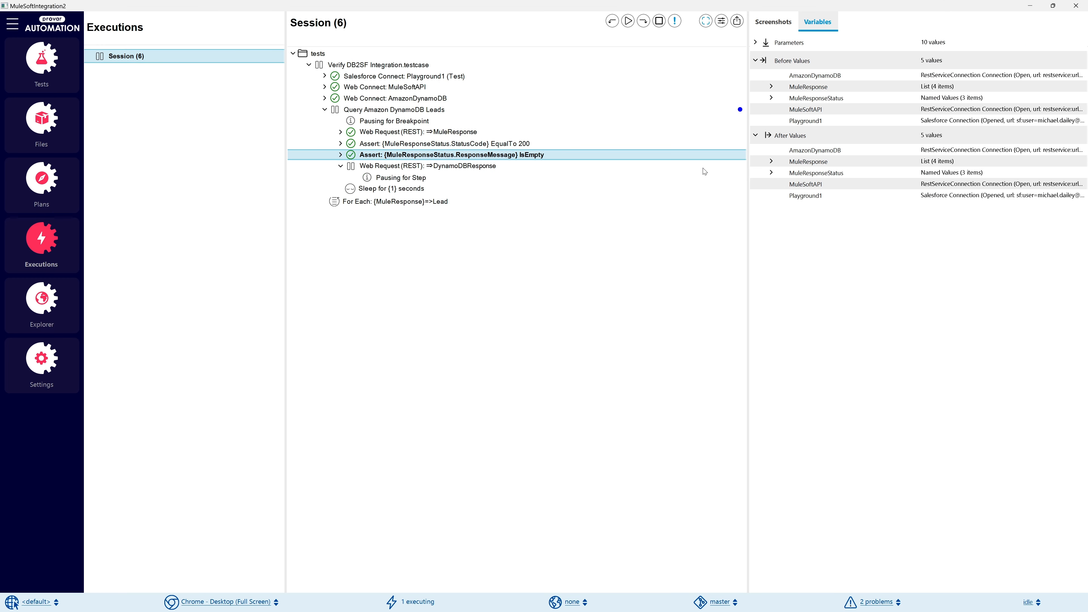
drag(747, 148, 679, 151)
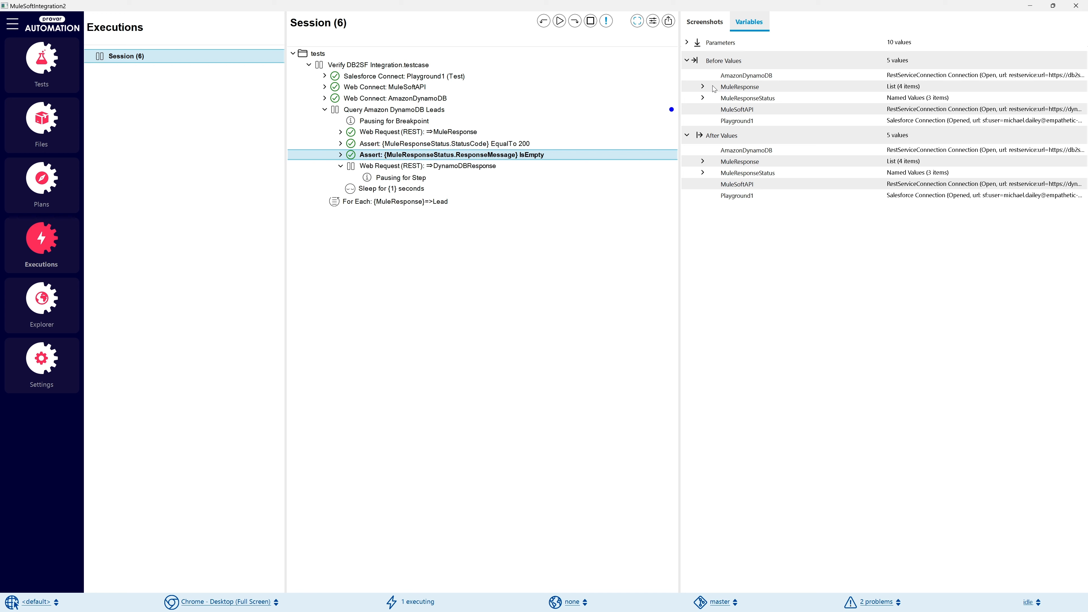
click(703, 87)
click(719, 97)
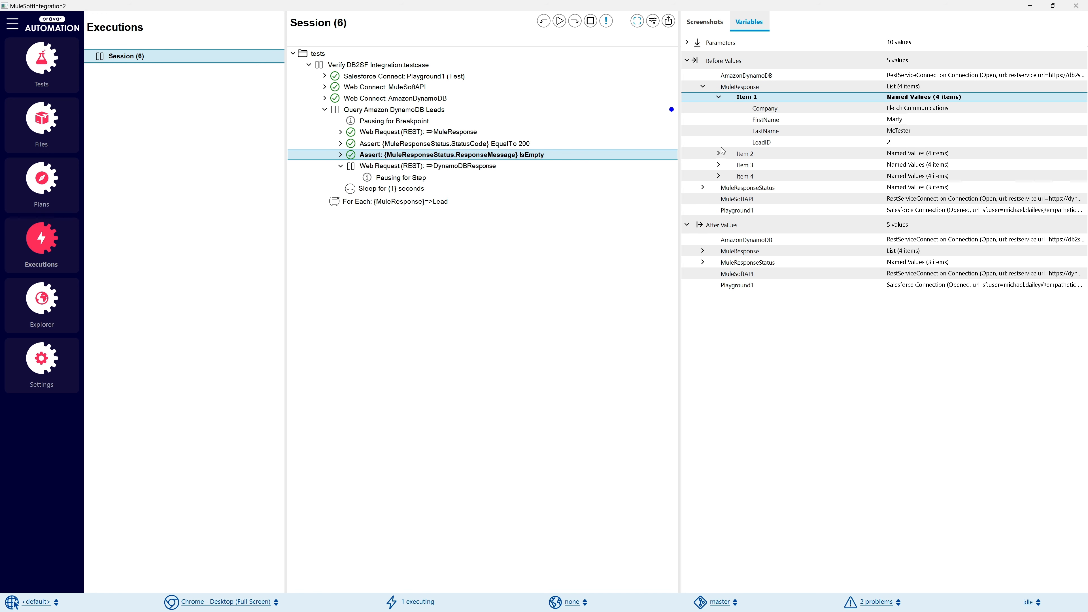
click(719, 154)
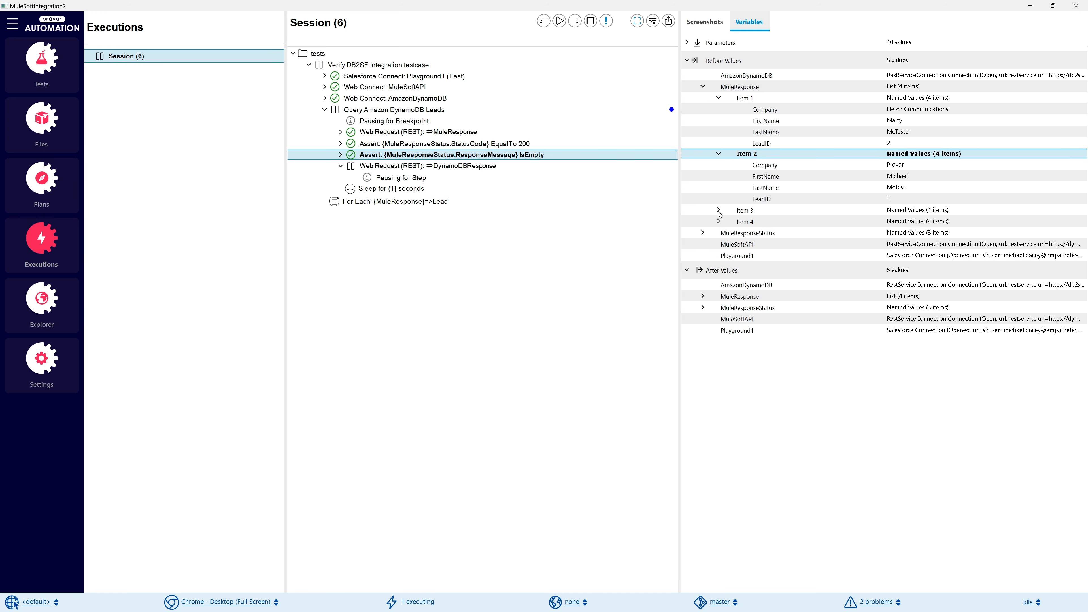
click(718, 211)
click(718, 267)
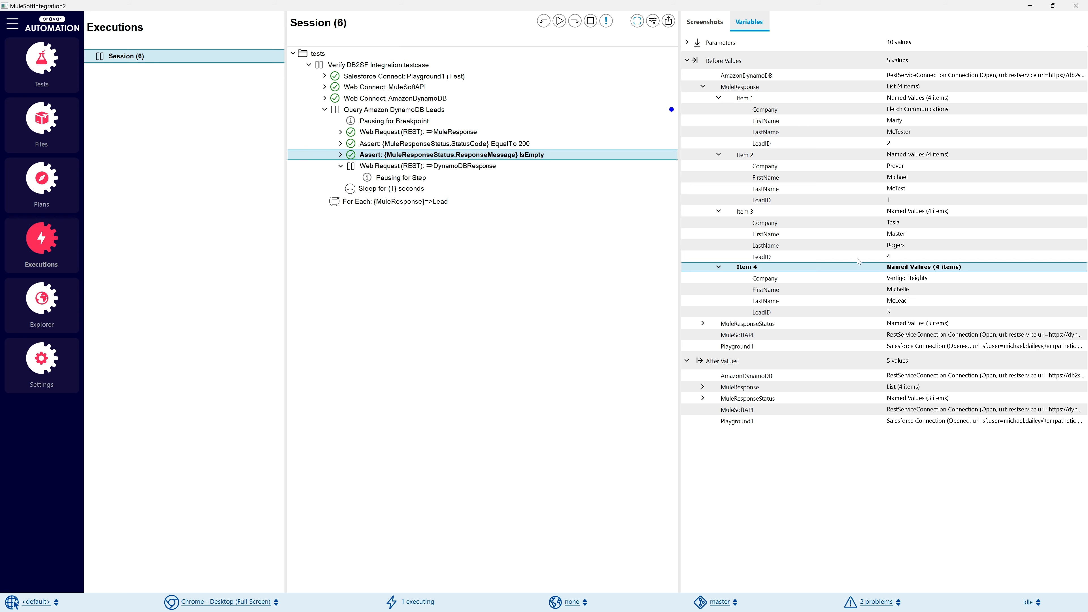
click(908, 279)
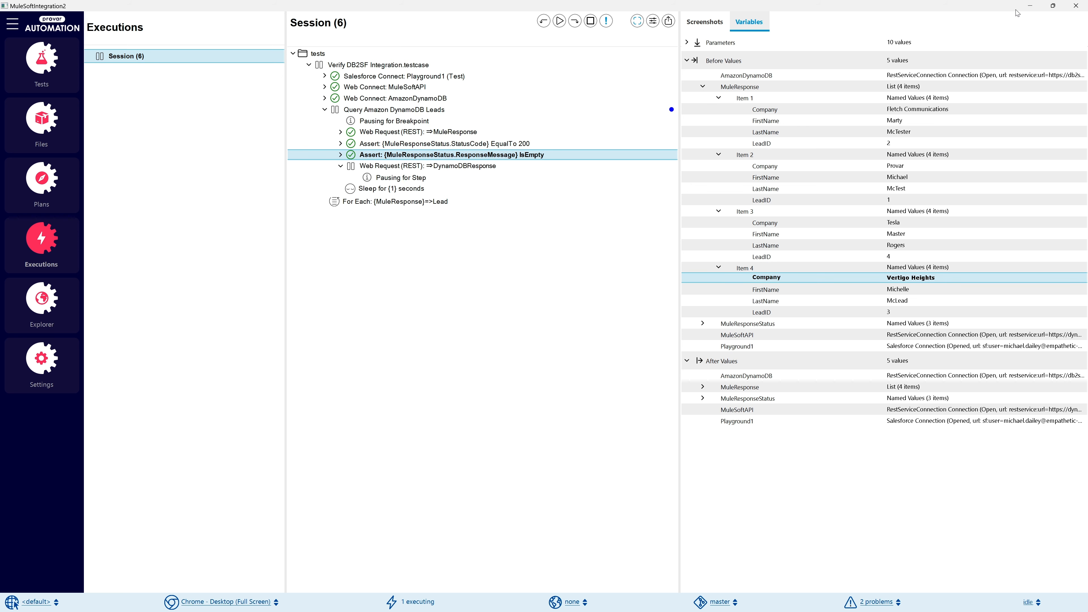
Return to Test Builder, select the DynamoDBResponse web request, and check the refreshed Leads view in the test-controlled Salesforce browser.
click(1029, 6)
click(953, 220)
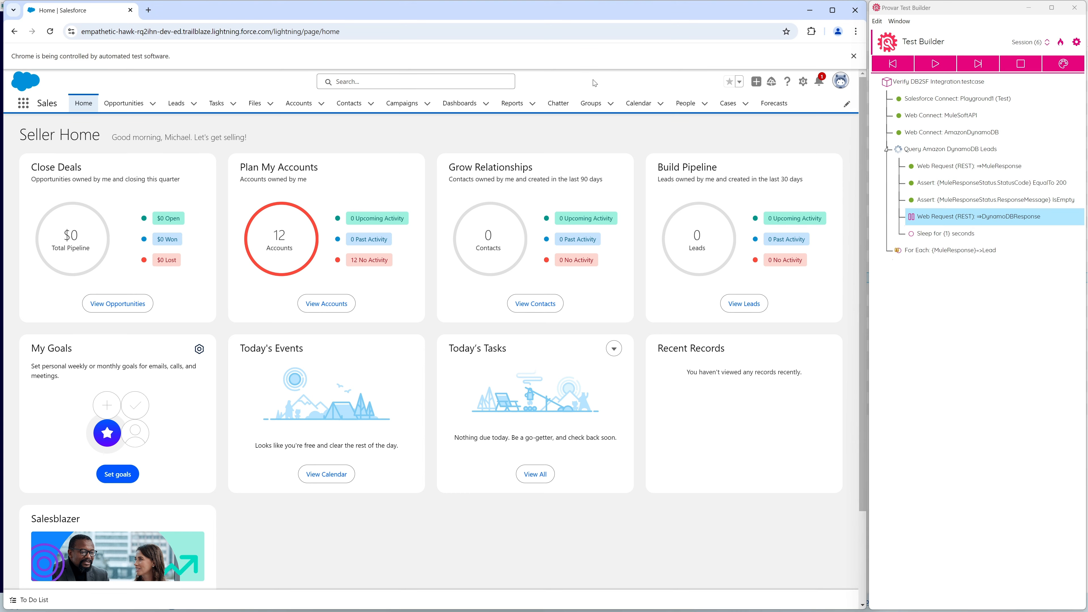
click(180, 103)
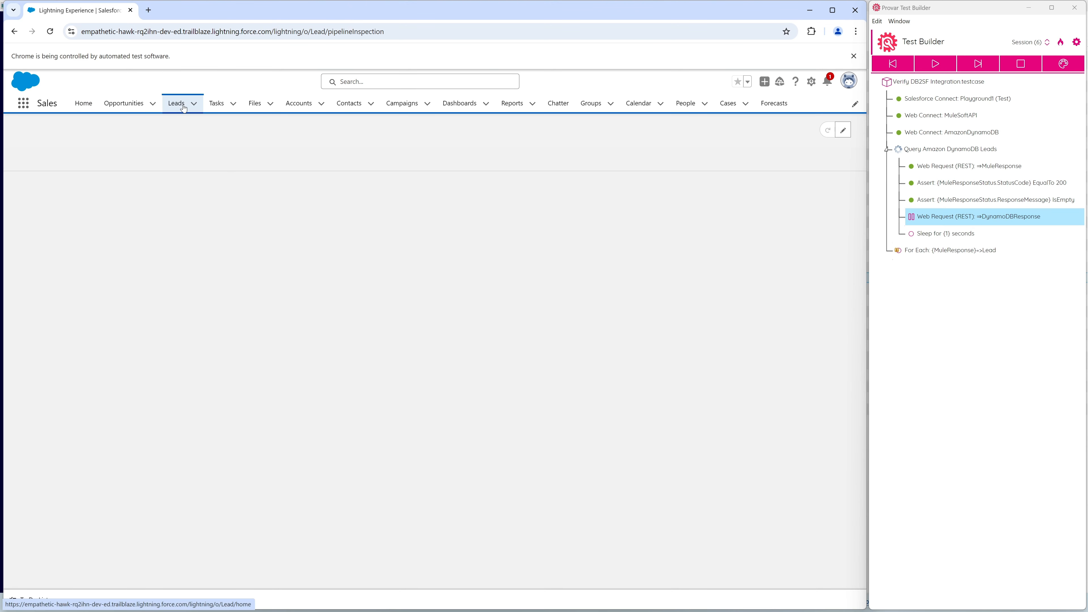
click(758, 135)
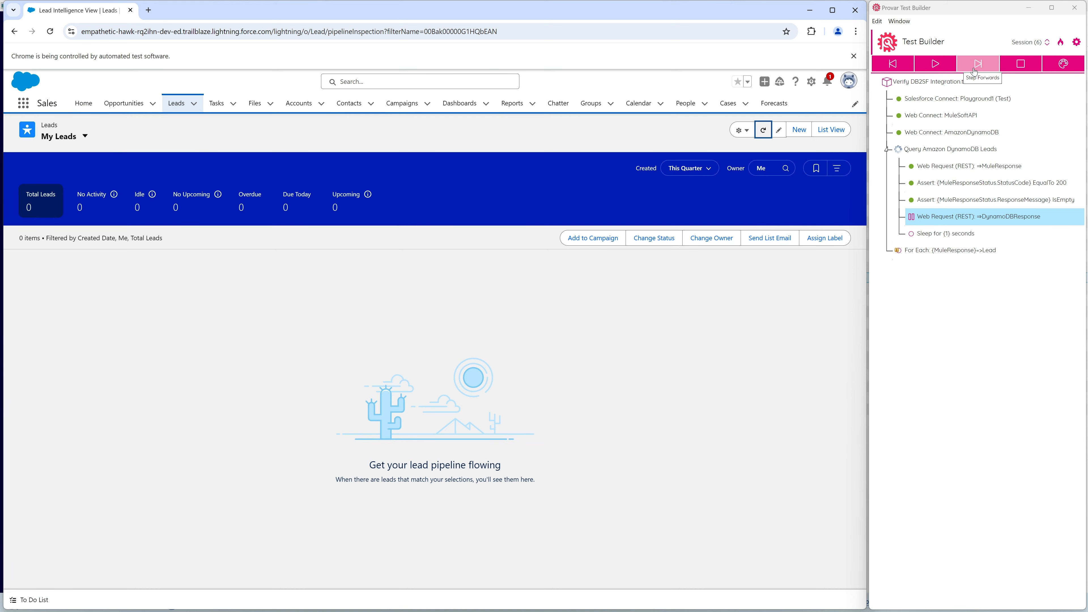
Execute the DynamoDBResponse web request step in the paused Test Builder session.
click(975, 68)
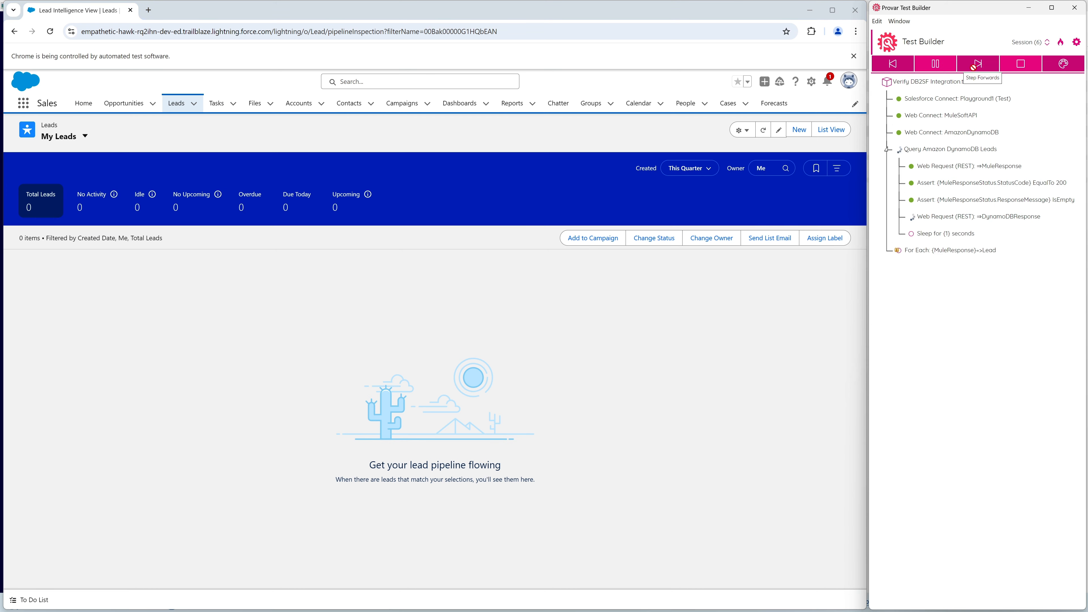
Run the paused test through the DynamoDB lead query group and the first For Each iteration, refreshing the My Leads view after each.
click(938, 69)
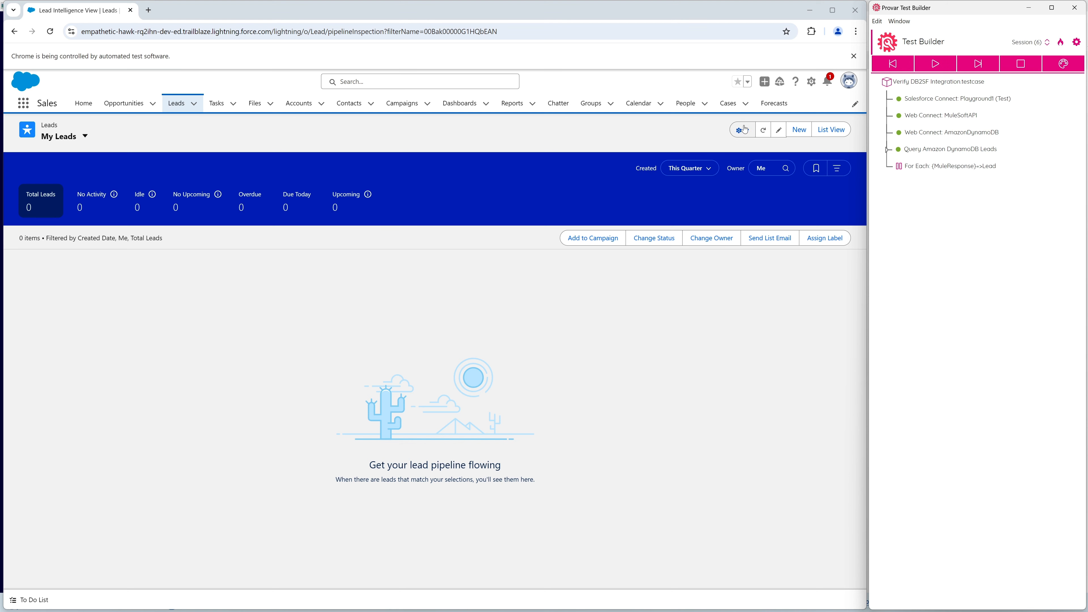
click(764, 129)
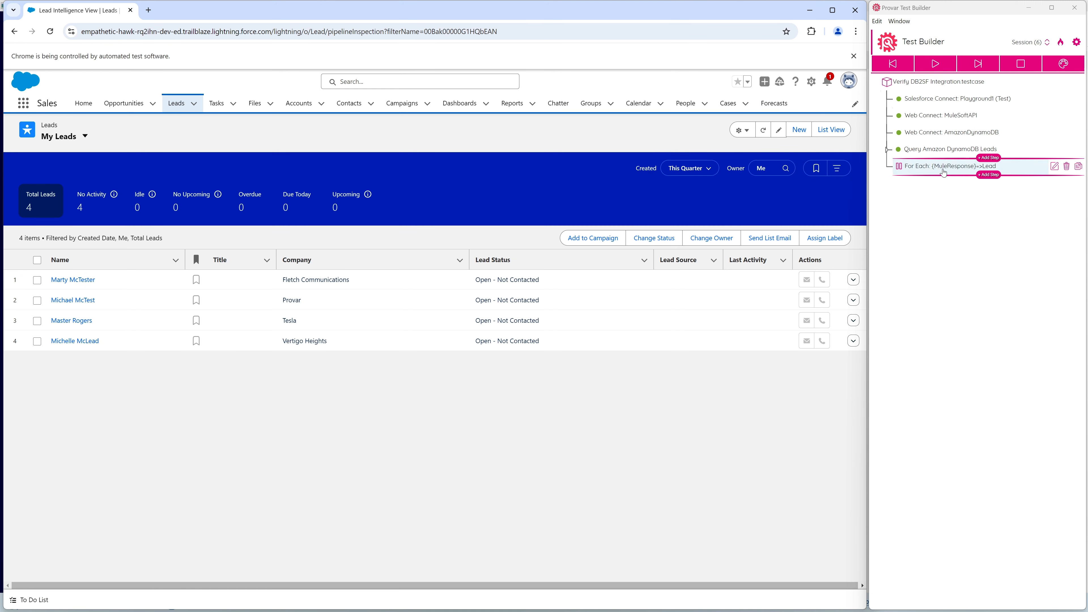
click(939, 64)
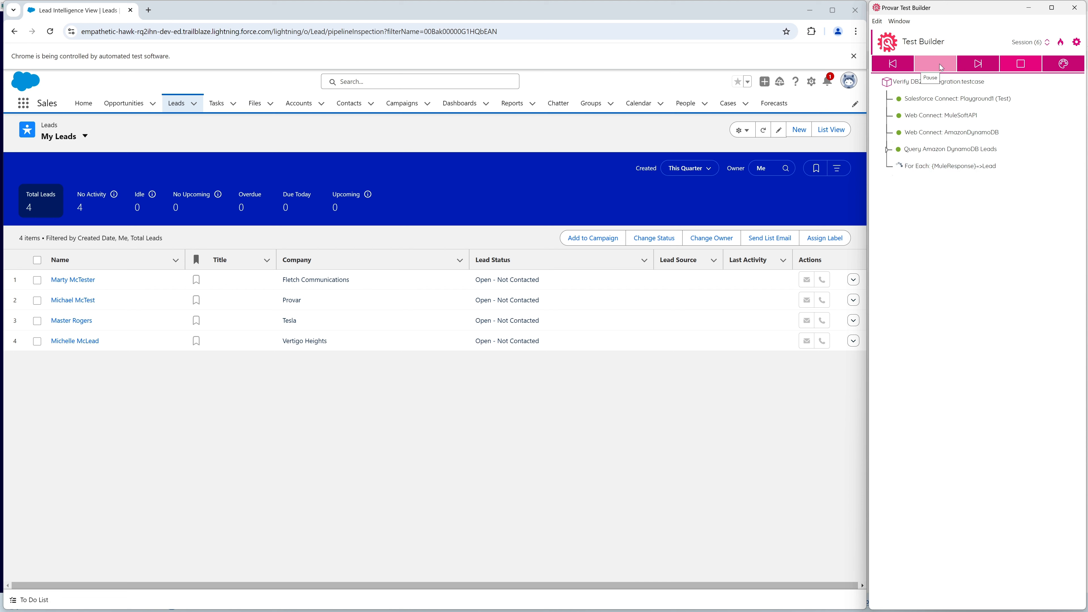
click(939, 67)
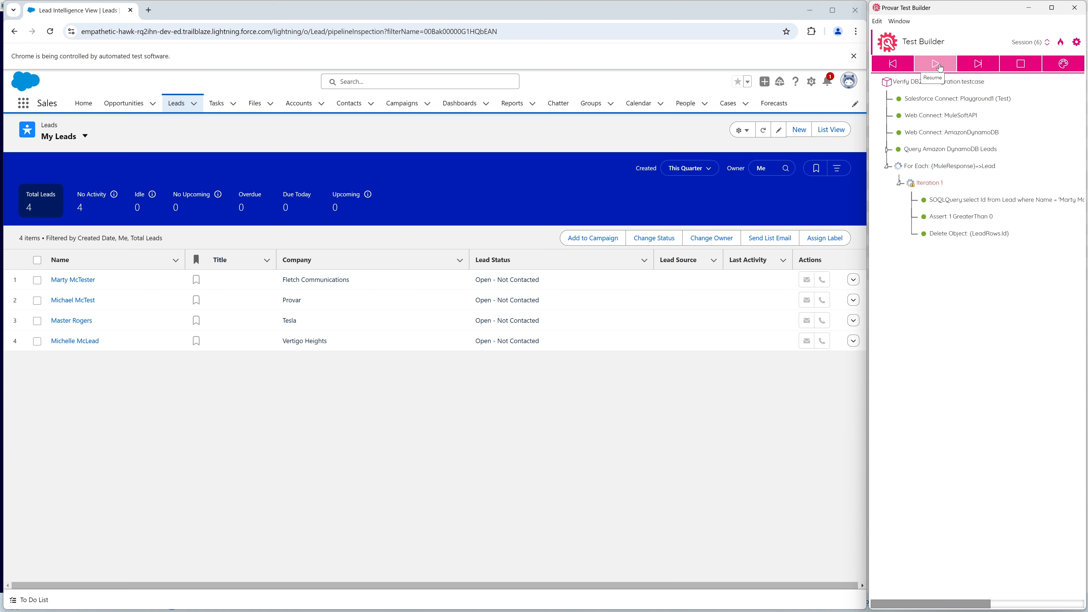
click(957, 203)
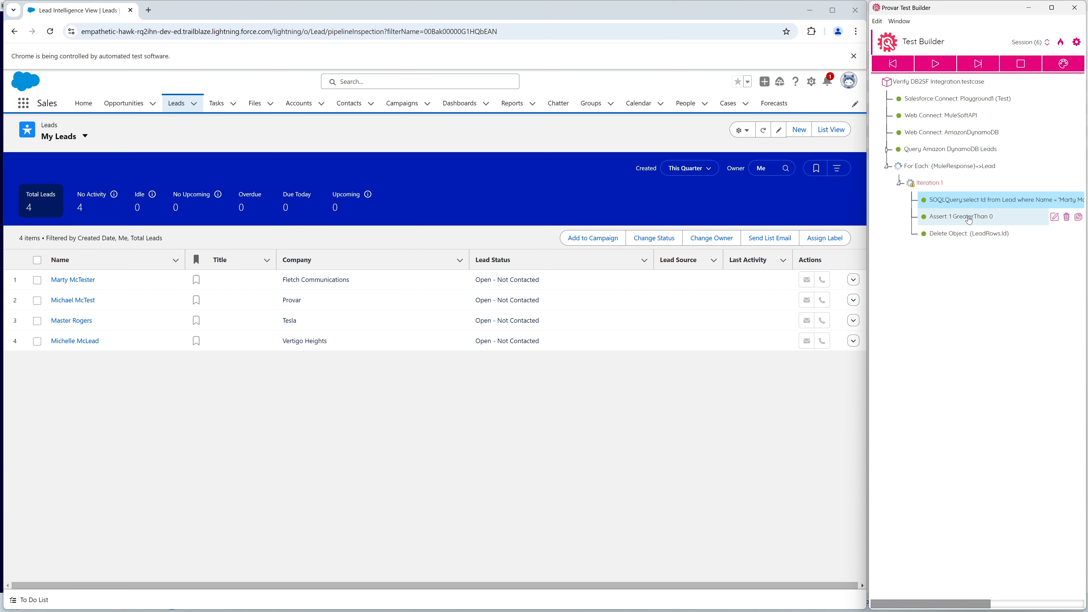
click(763, 129)
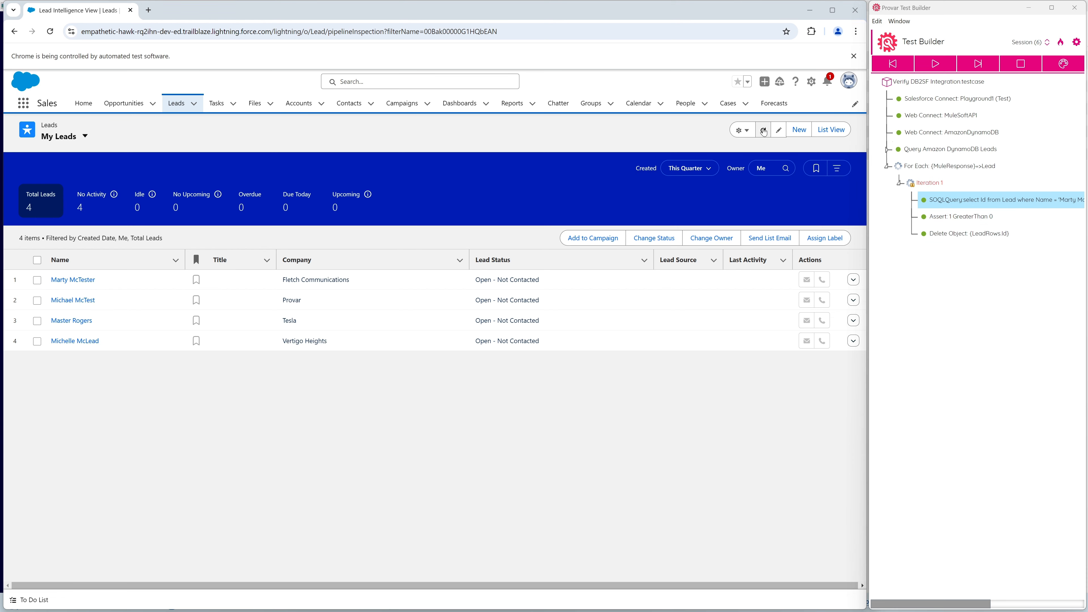
Run For Each iterations 2 to 4 of the lead test and refresh the My Leads view.
click(934, 63)
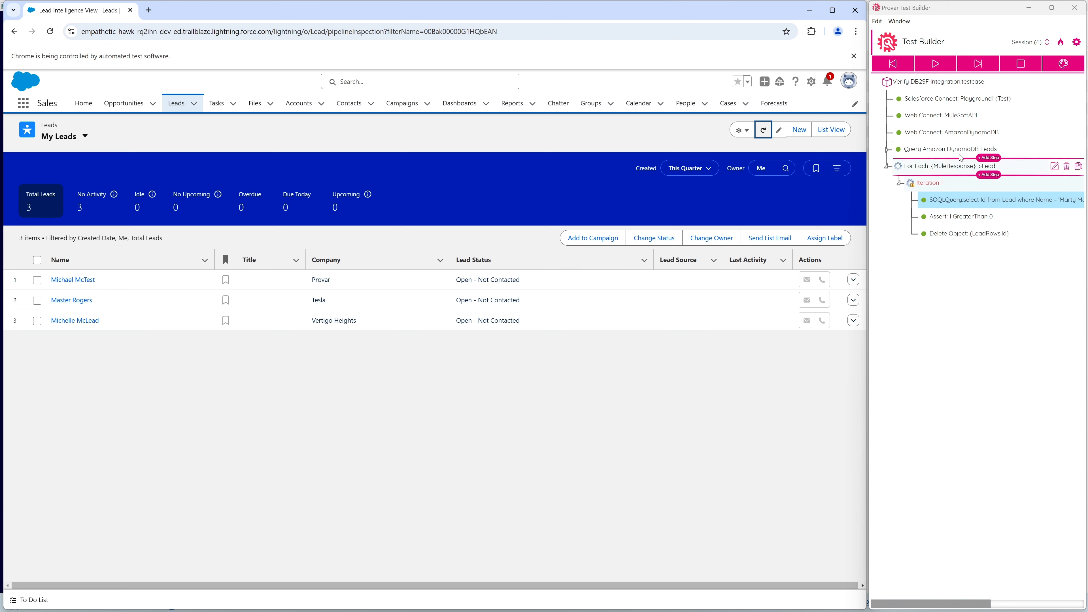
click(933, 64)
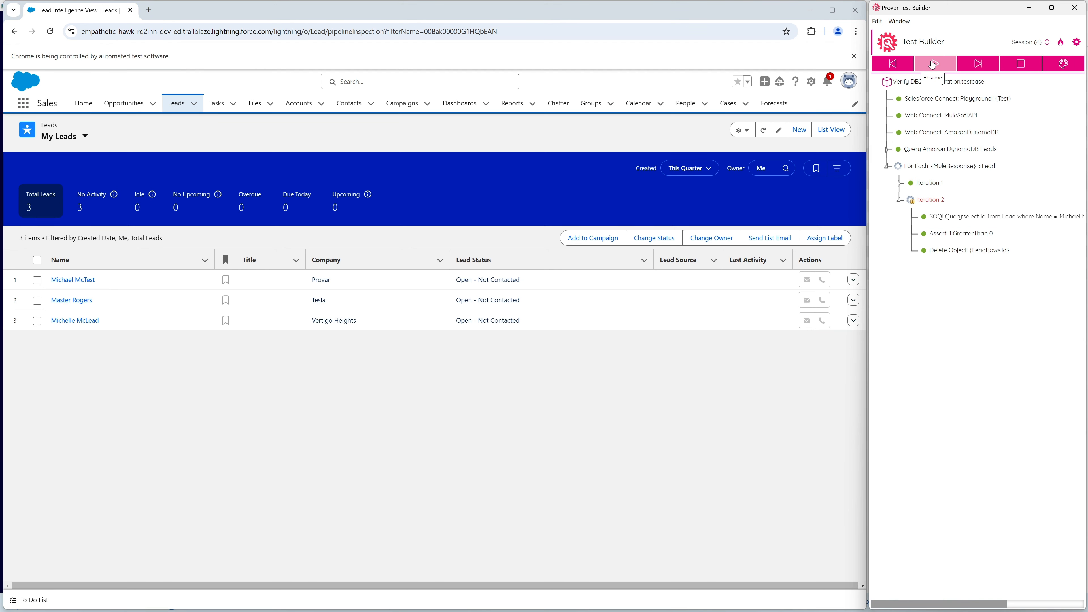
click(933, 64)
click(933, 63)
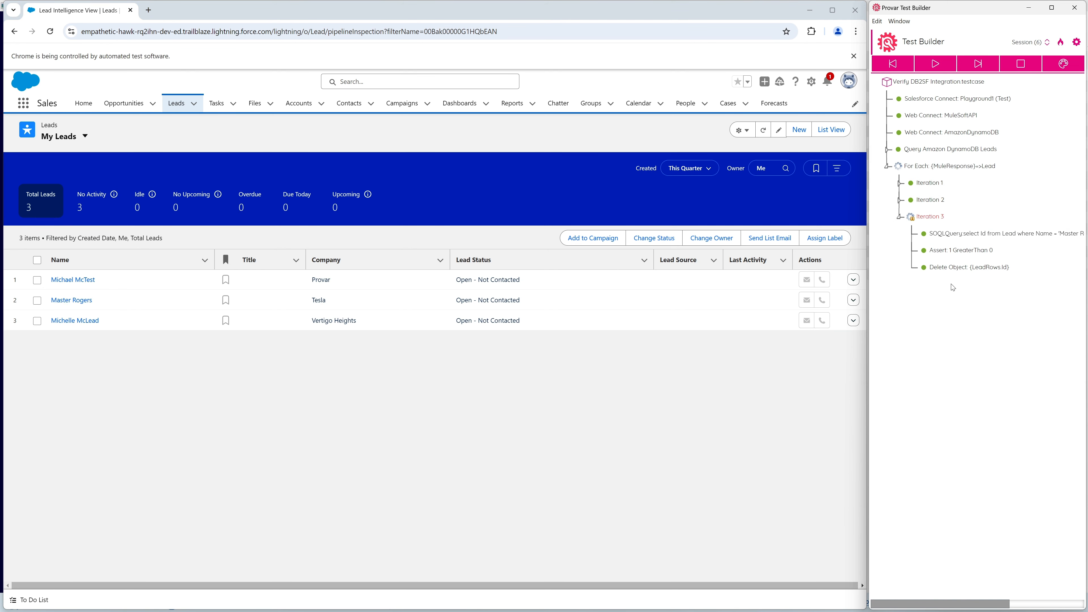
click(938, 65)
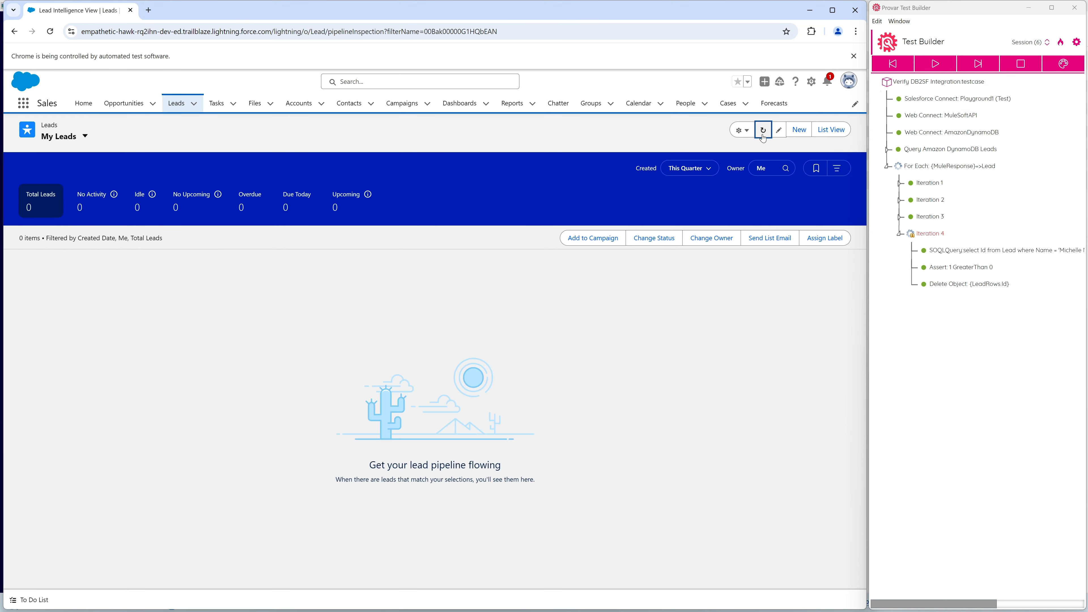
click(1010, 438)
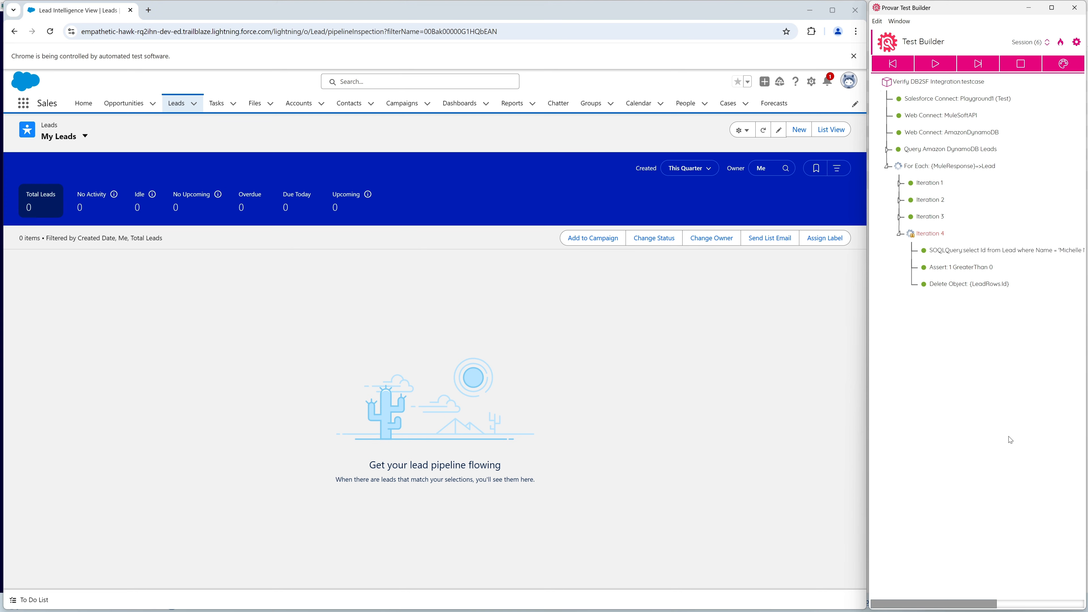
click(900, 217)
click(900, 217)
click(899, 234)
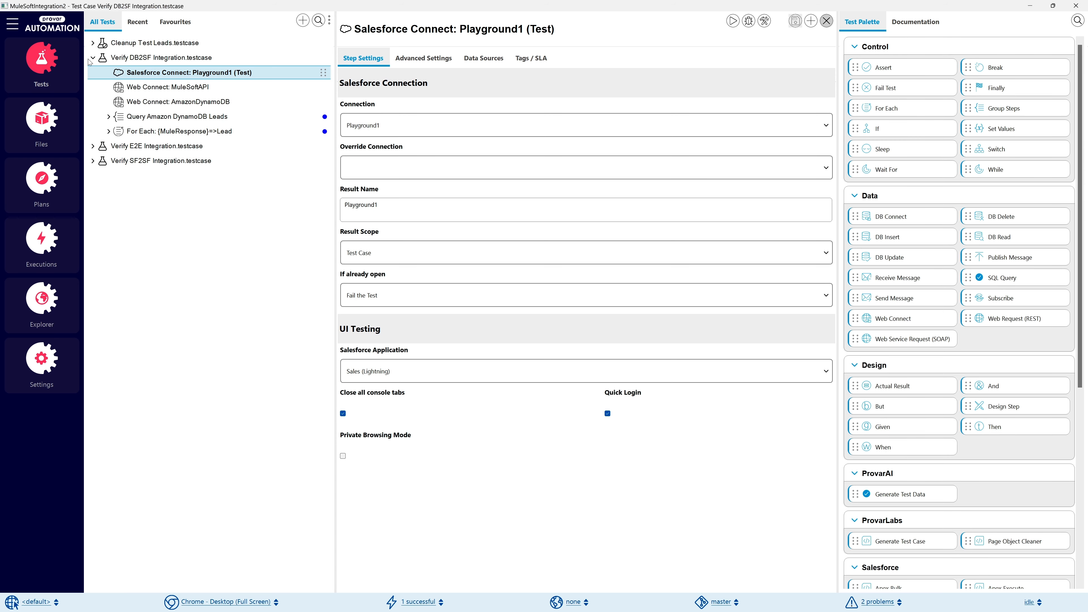
Return to the test list, expand the Verify SF2SF Integration test case, and launch it in Test Builder.
click(92, 58)
click(98, 72)
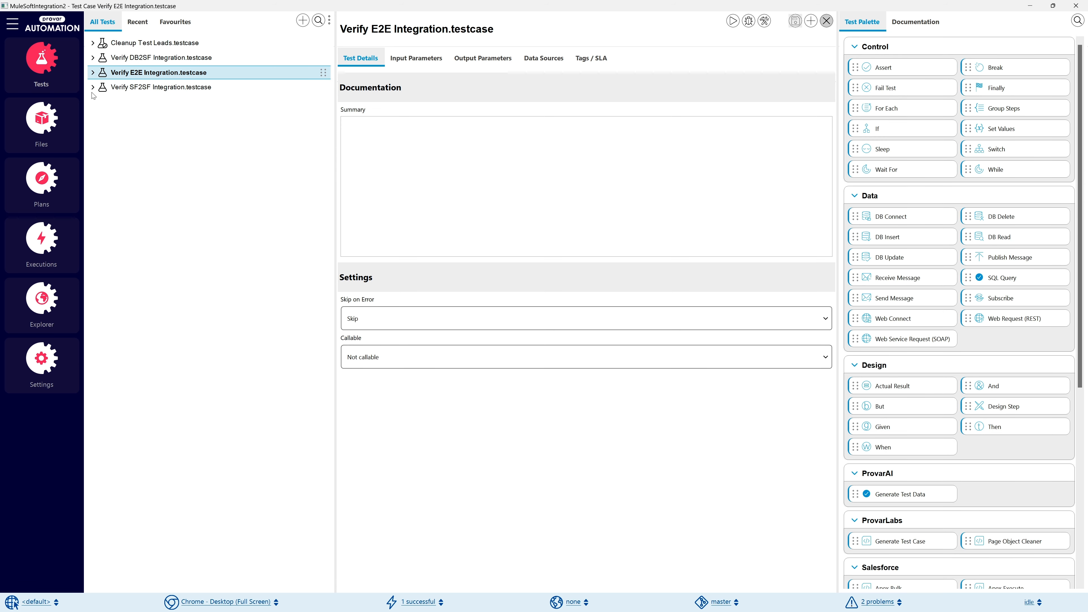
click(93, 87)
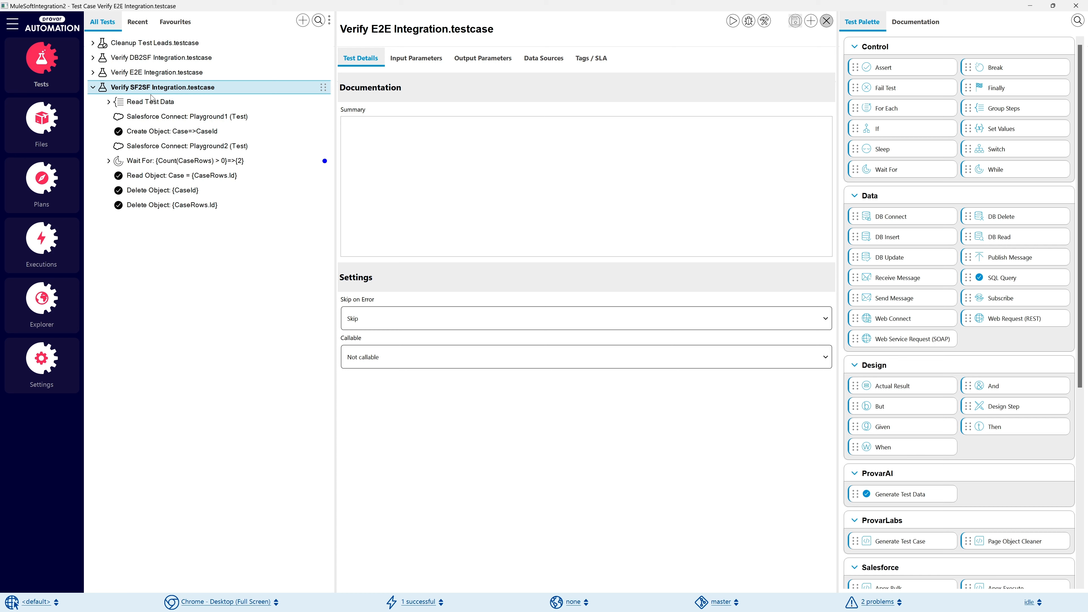
click(768, 25)
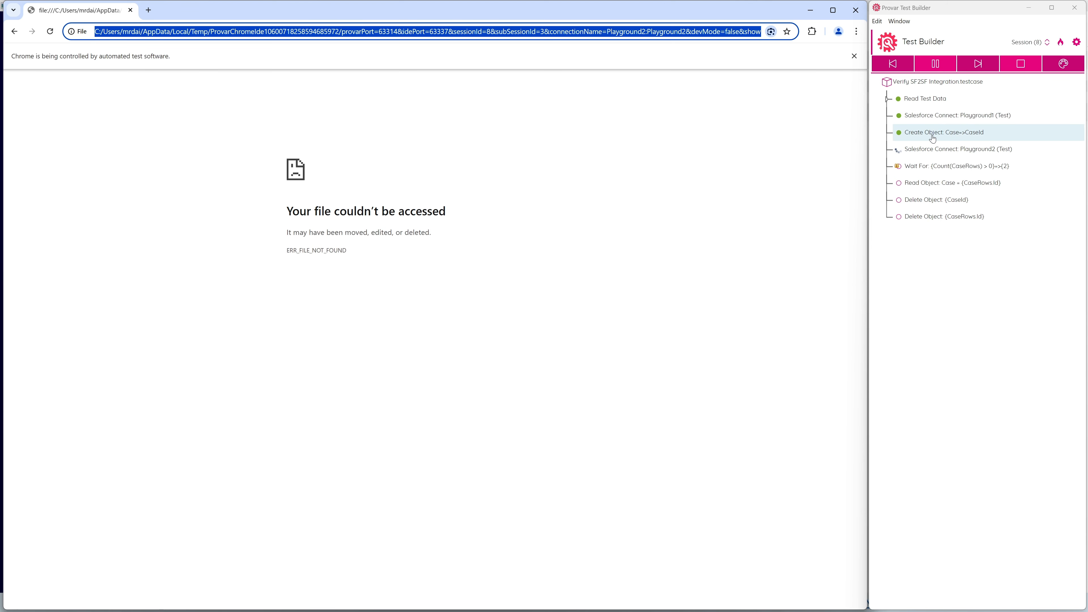
Review the Create Object step and the Playground1 and Playground2 Salesforce Connect steps of the running SF2SF test.
click(934, 137)
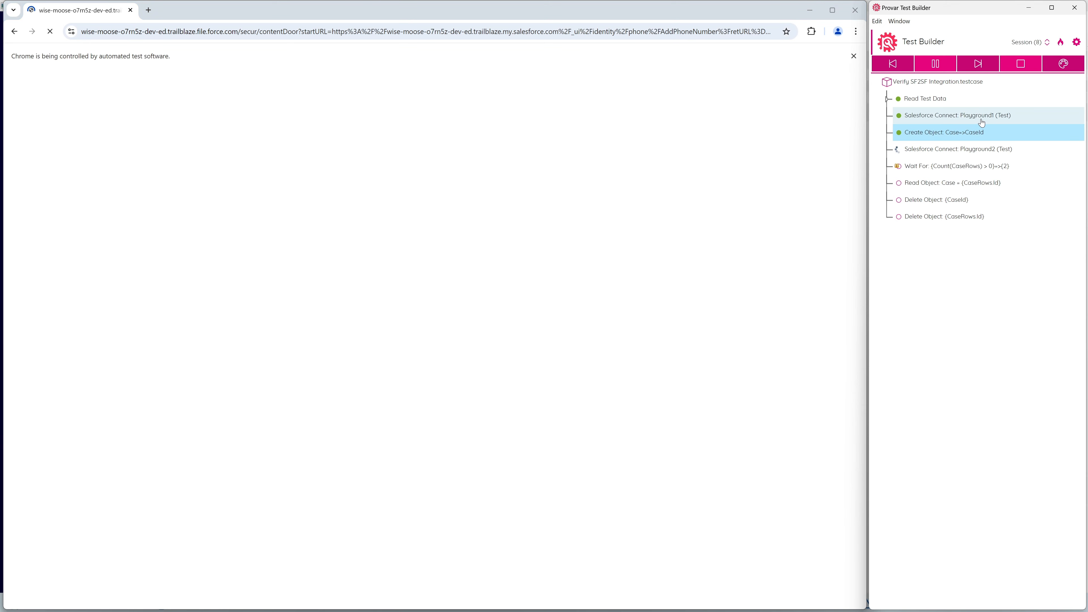
click(981, 122)
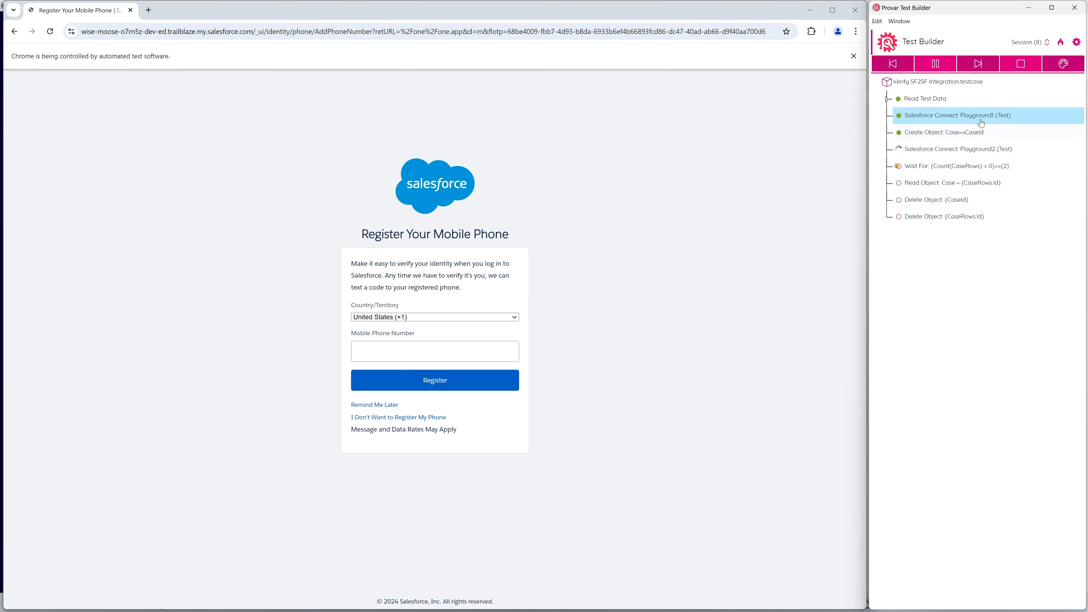
click(1005, 152)
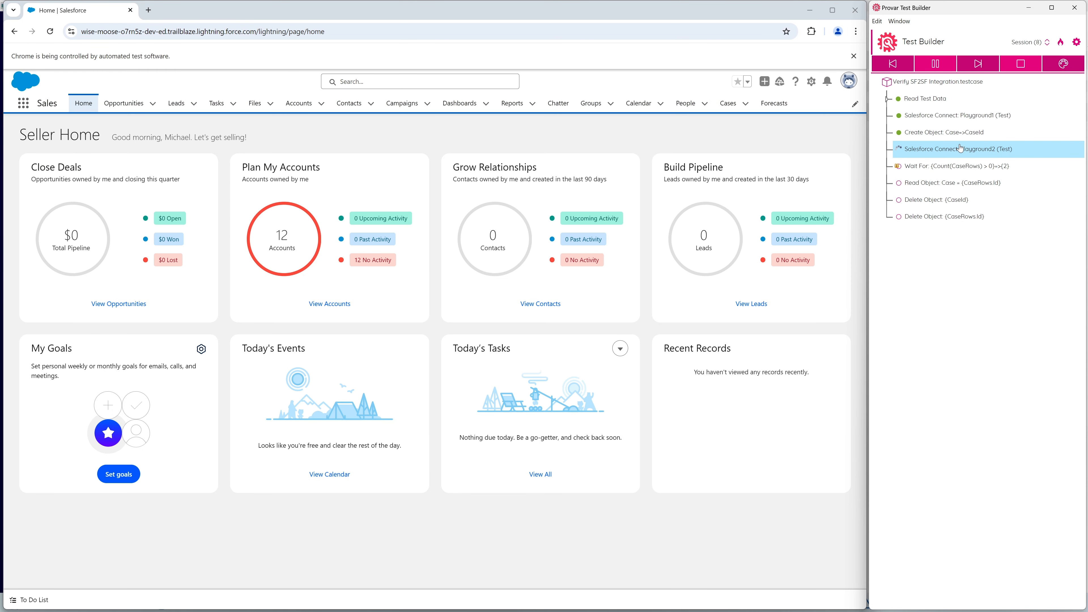
click(939, 122)
click(943, 149)
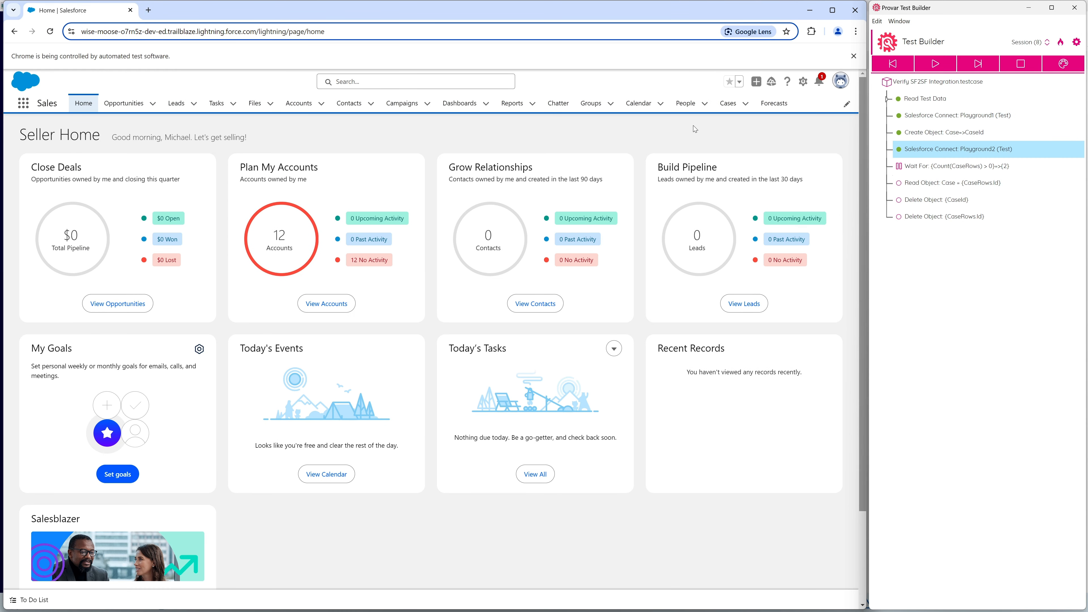
Open the My Cases list in both Playground orgs and check each for the Check MuleSoft Integration BY92G case.
click(670, 83)
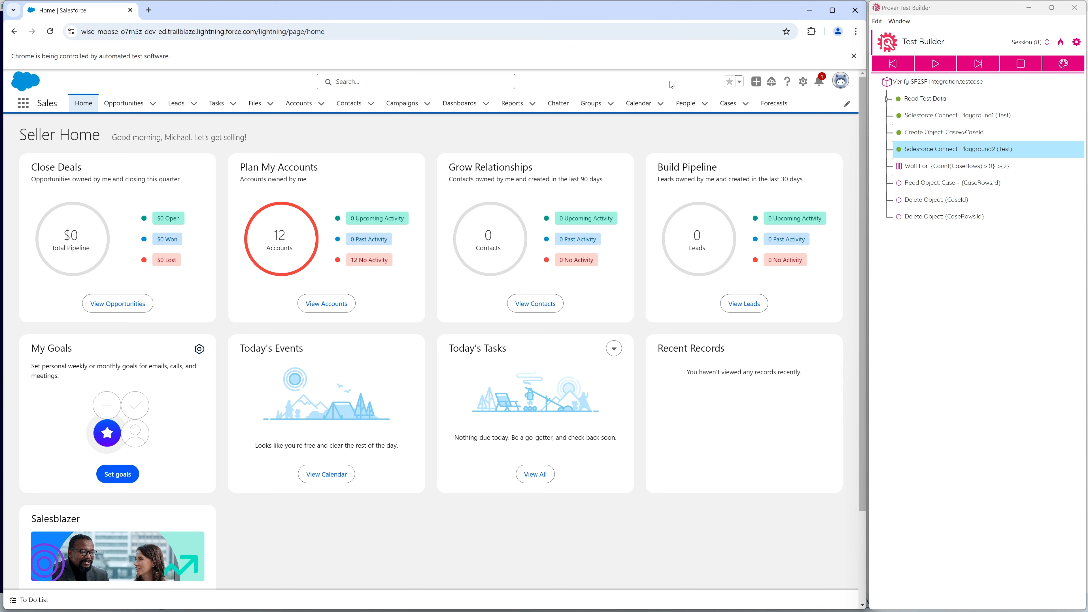
click(728, 105)
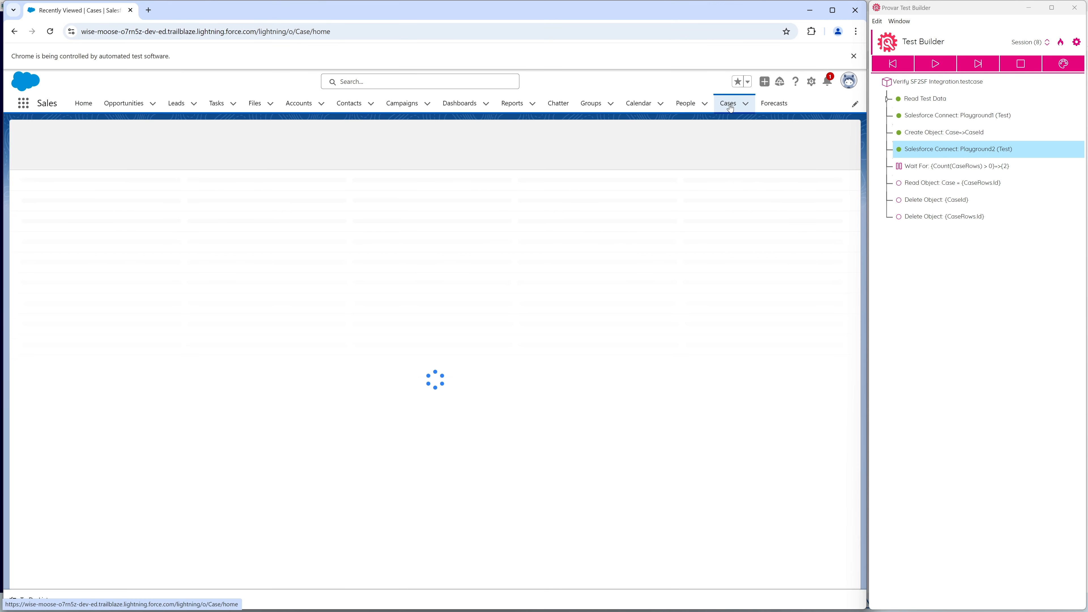
click(74, 143)
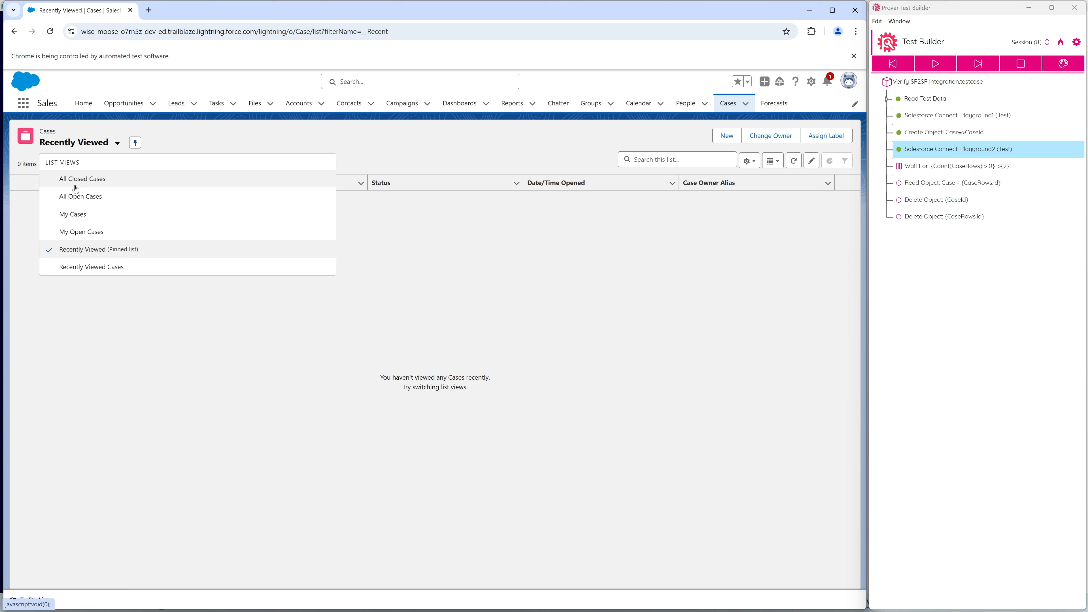
click(78, 216)
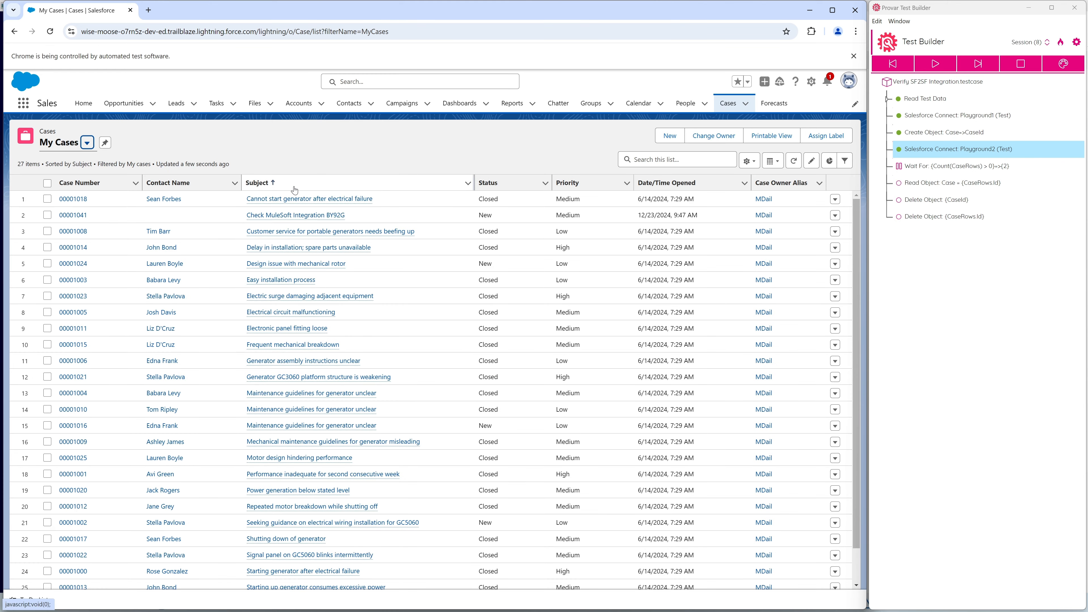
mouse_move(315, 221)
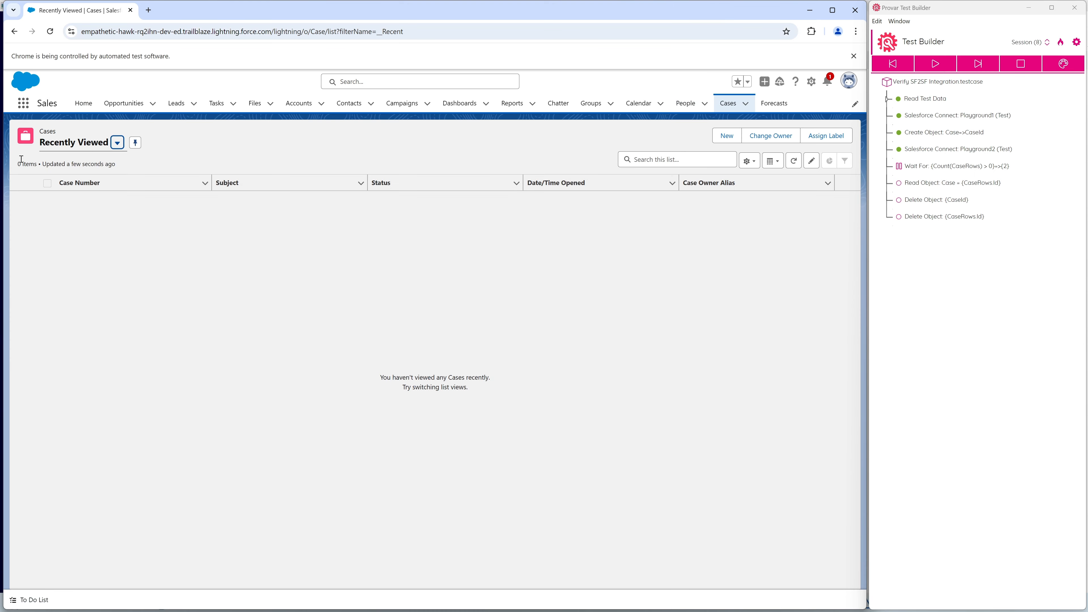
click(74, 145)
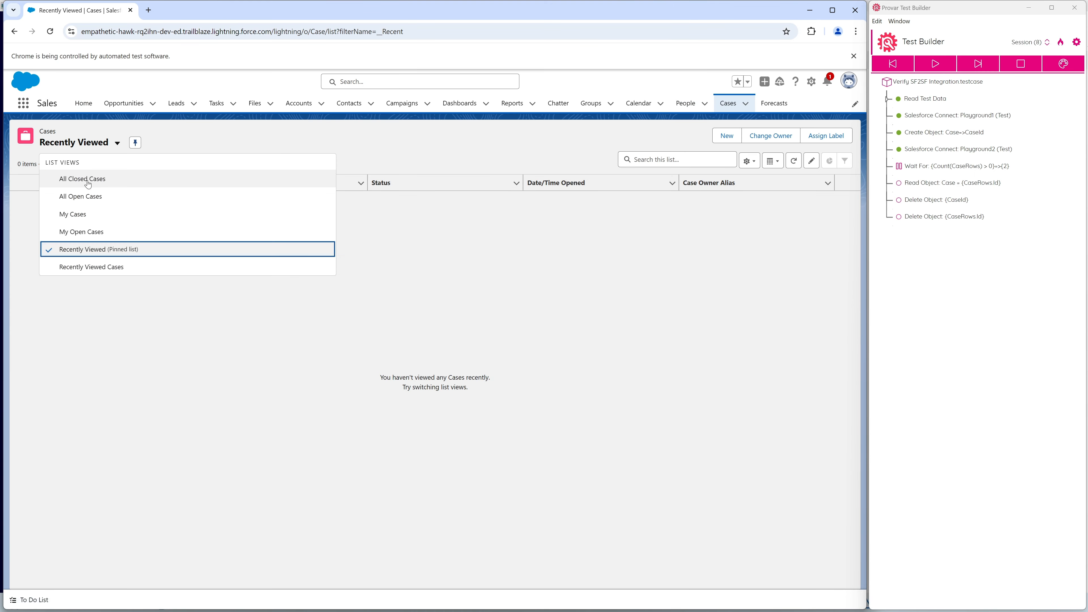
click(84, 216)
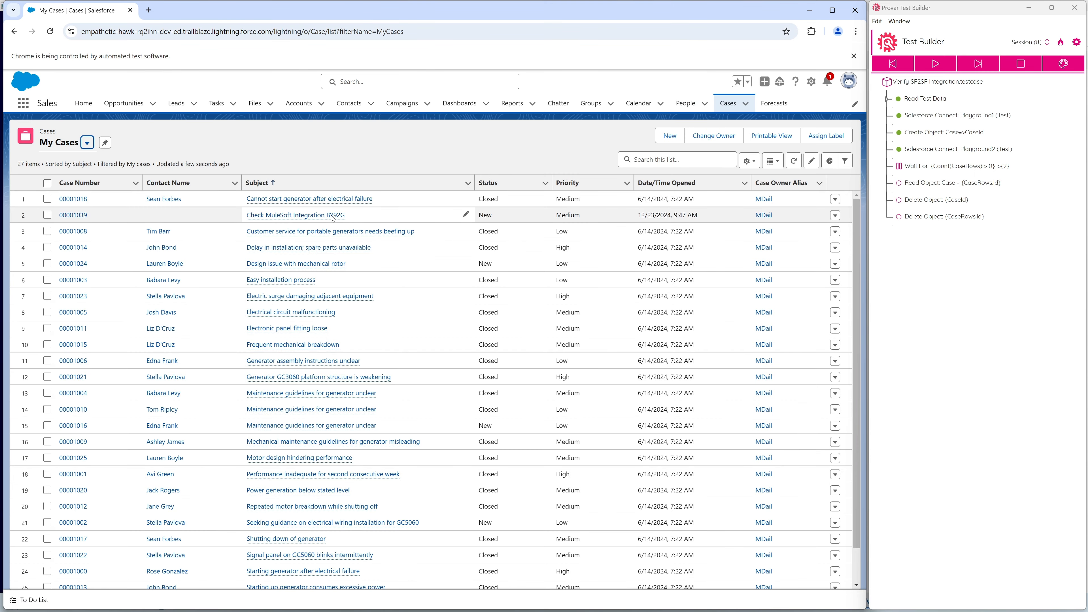
Step through the Wait For loop on CaseRows, reading the full SOQL Query that selects the case by subject.
click(948, 171)
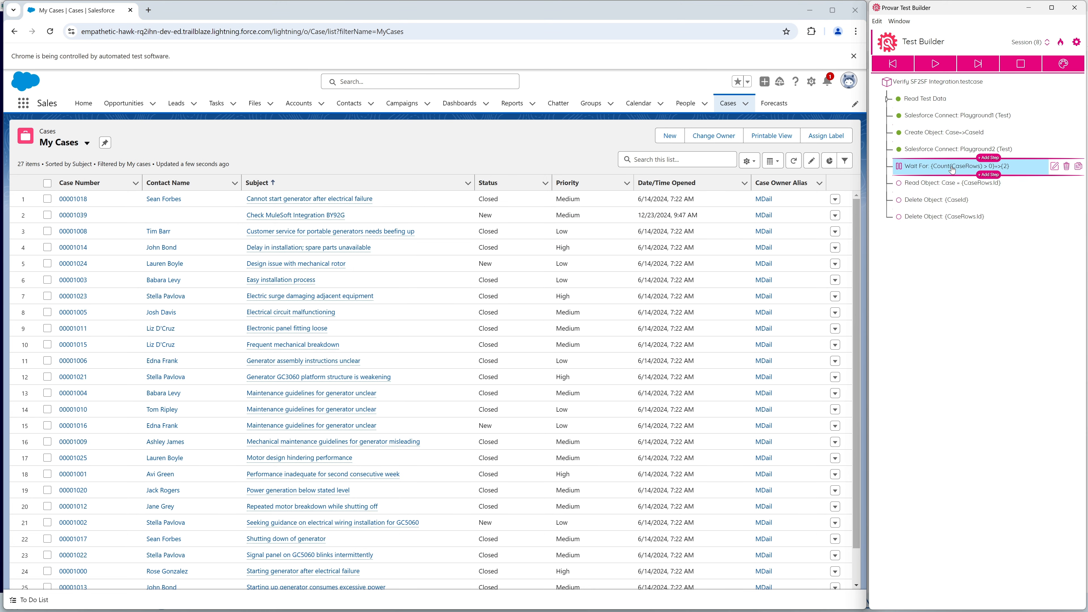
click(940, 69)
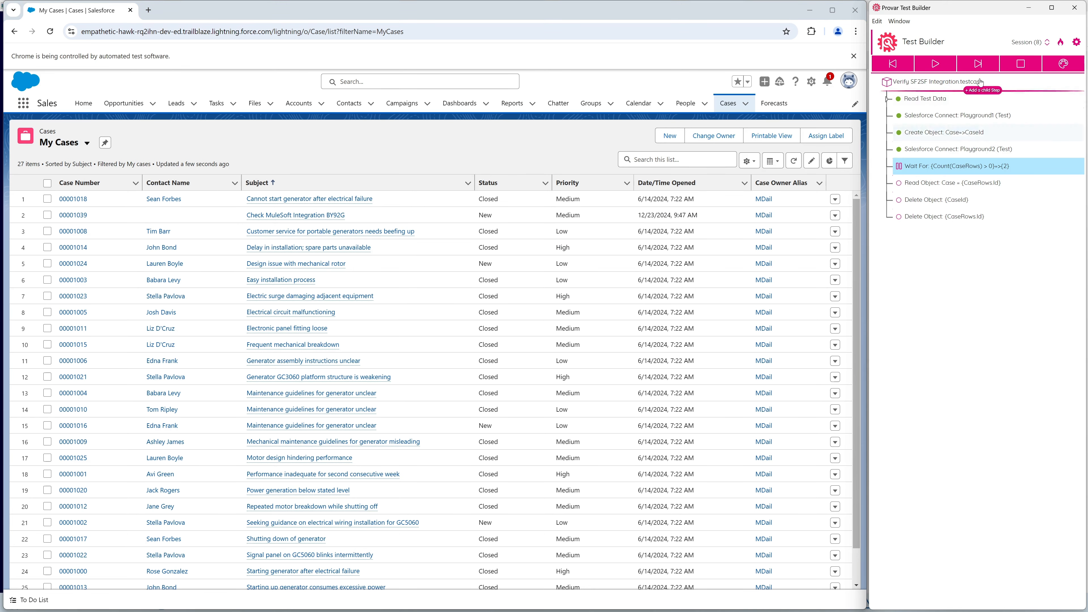
click(975, 66)
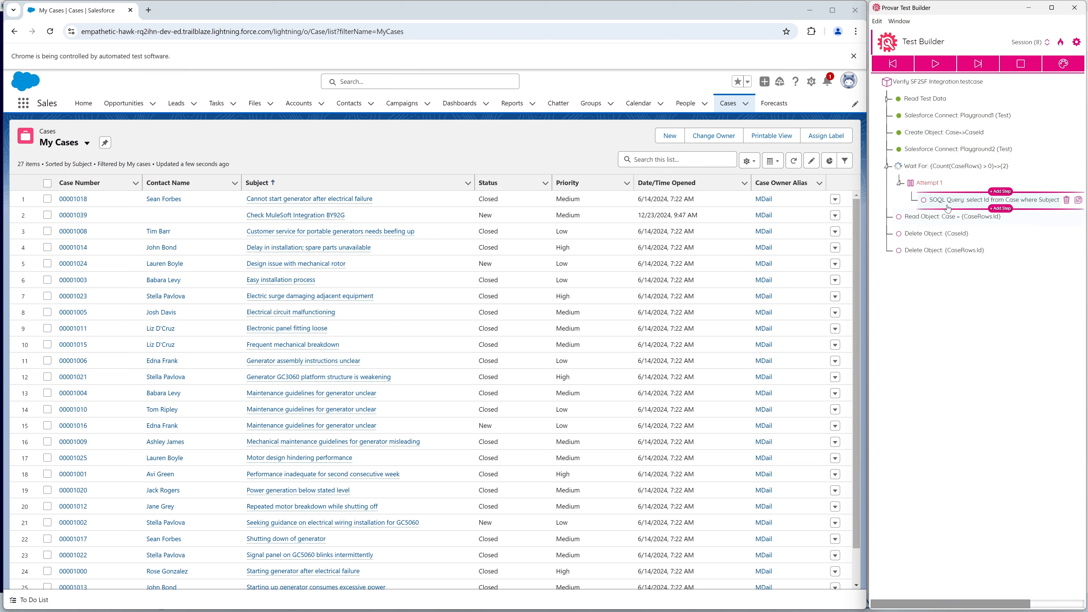
drag(941, 603, 1007, 597)
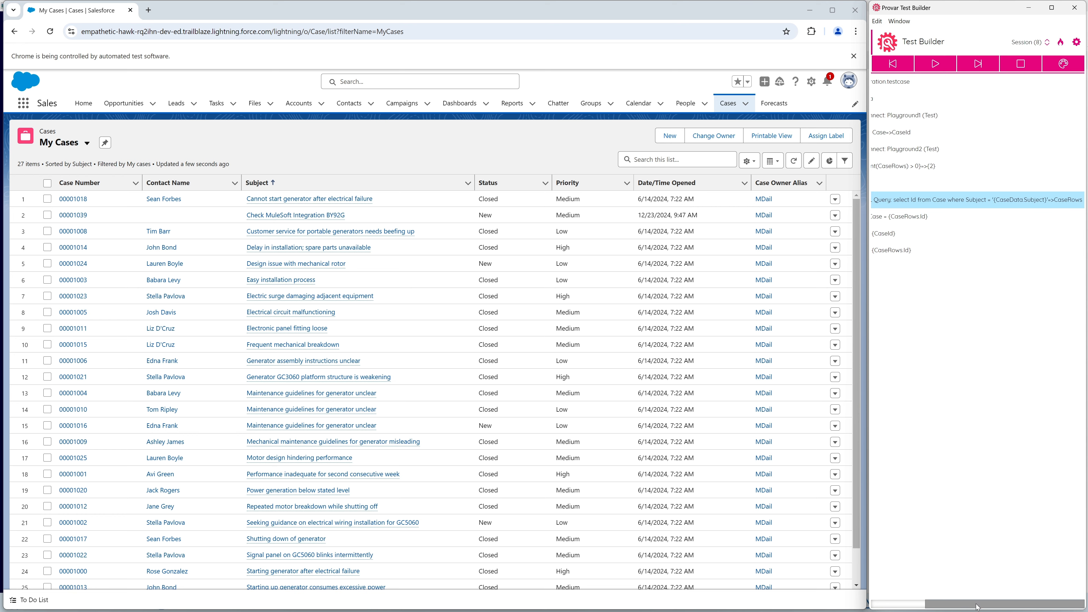
drag(978, 606, 924, 604)
click(968, 65)
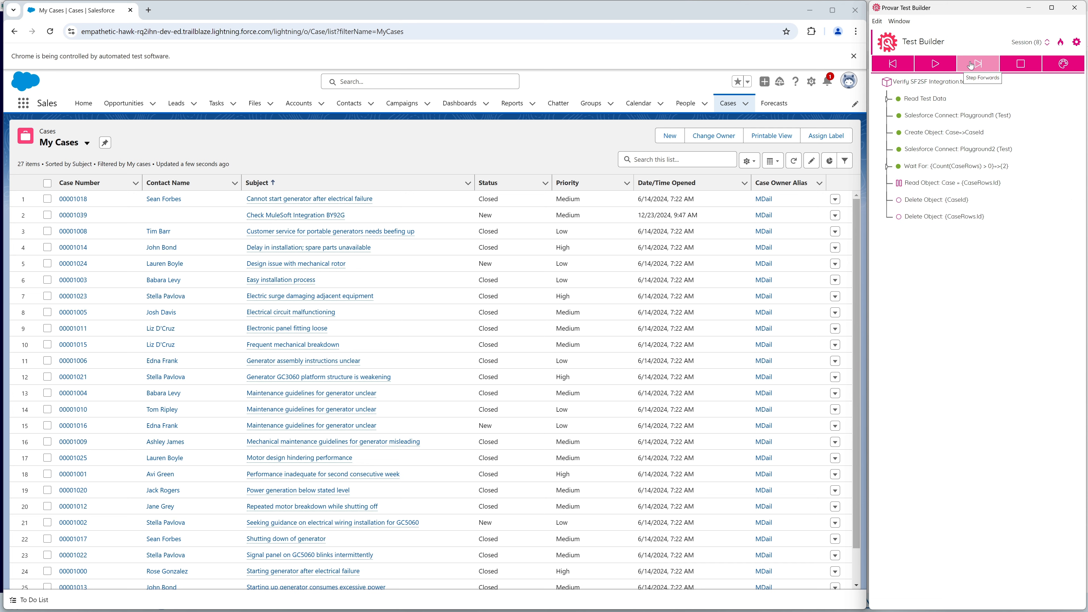
Run the remaining Read Object and Delete Object steps and refresh the My Cases list.
click(937, 68)
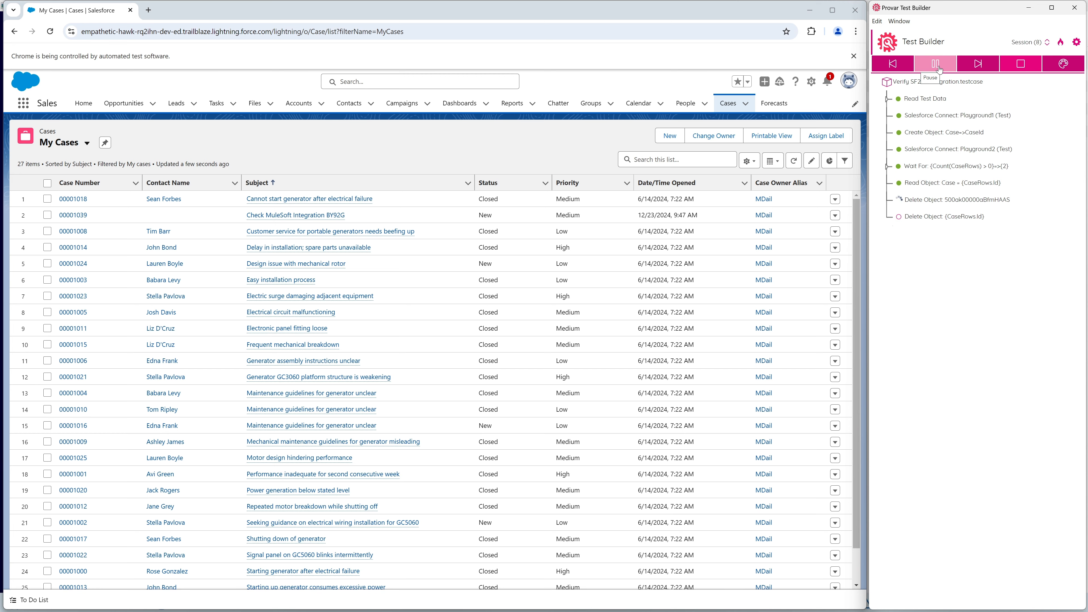
click(794, 163)
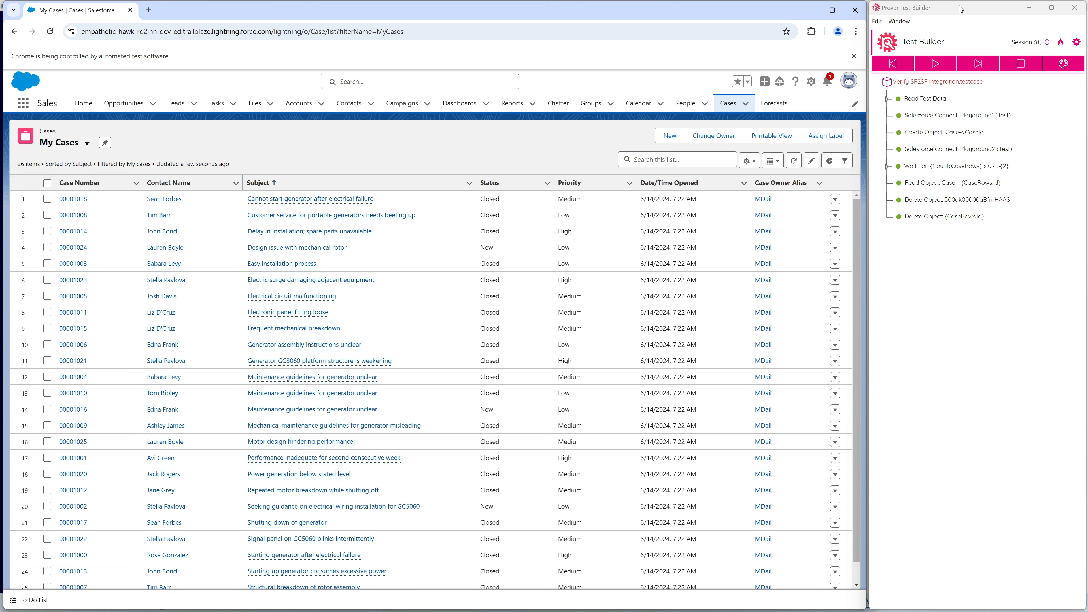
Return to the test list, expand the Verify E2E Integration test case, and select its Playground1 Salesforce Connect step.
click(950, 20)
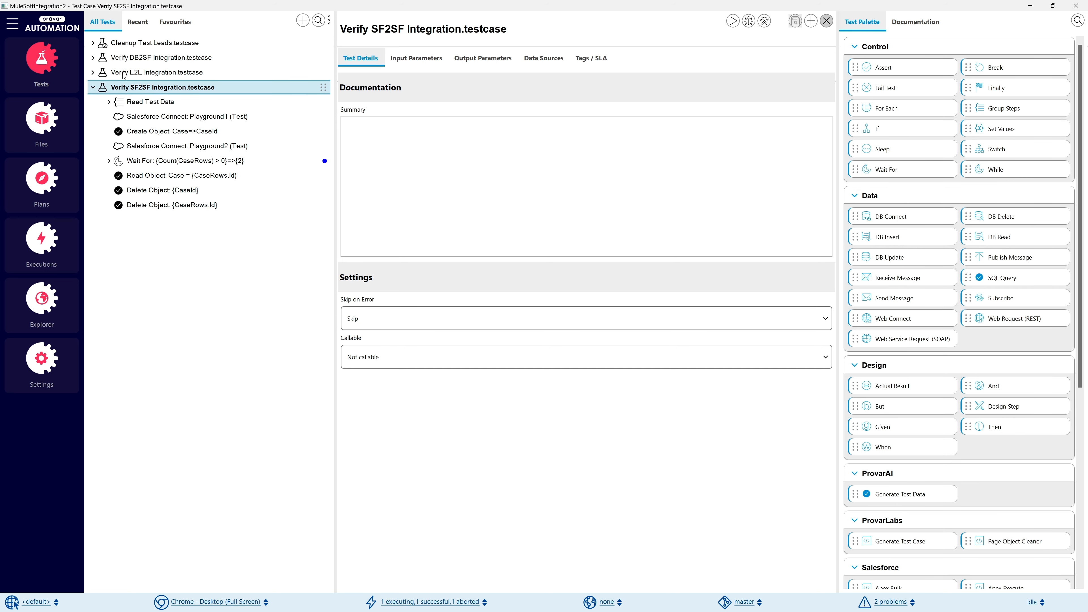
click(124, 75)
click(149, 89)
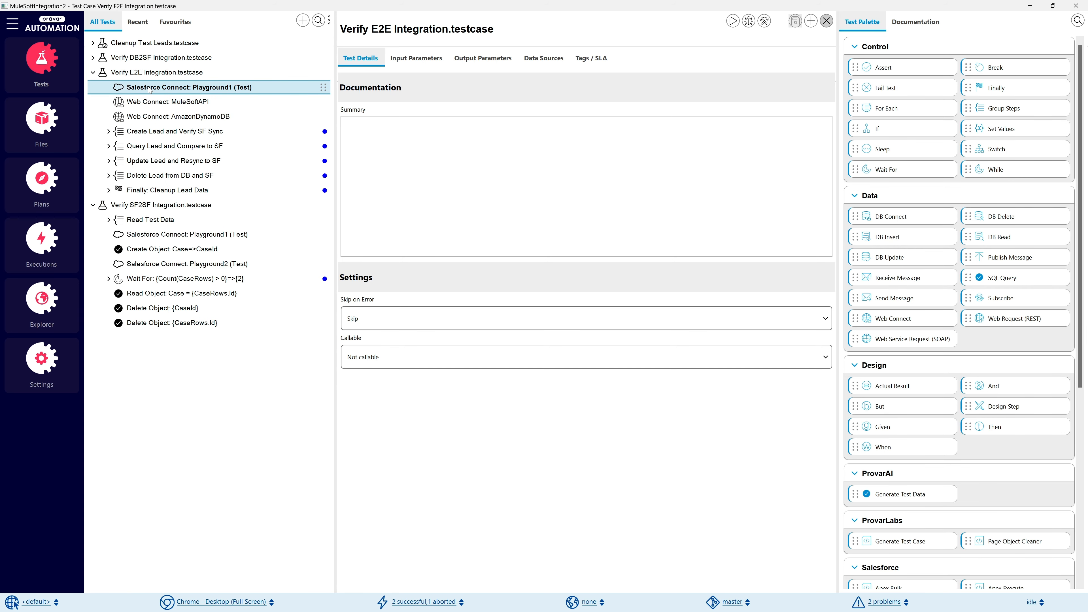
Run the Verify E2E Integration test case in Test Builder and step through LeadID Set Values and the Create Lead web request.
click(157, 73)
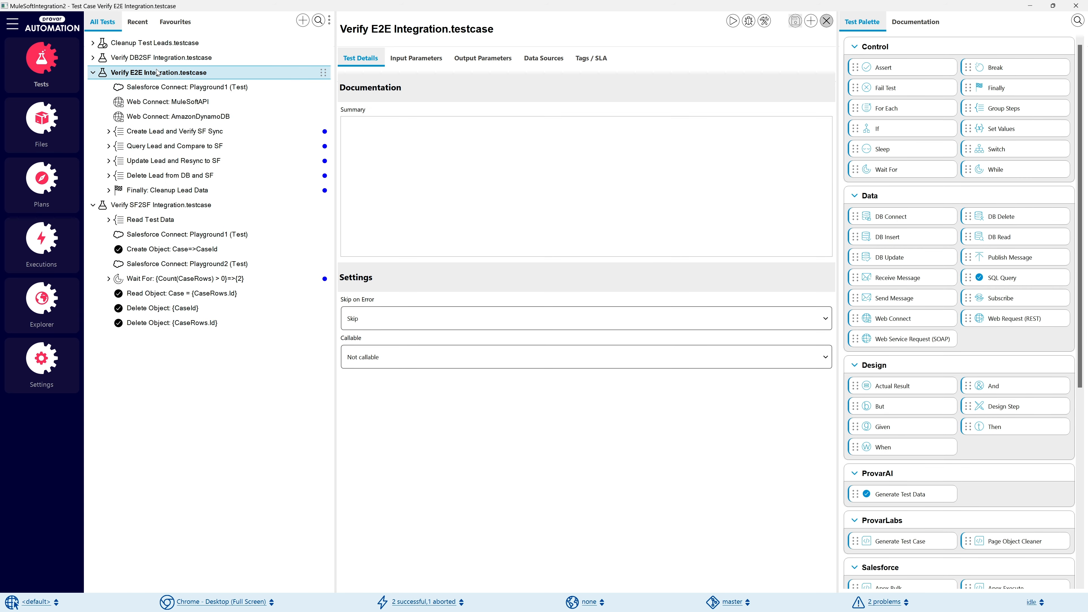
click(764, 22)
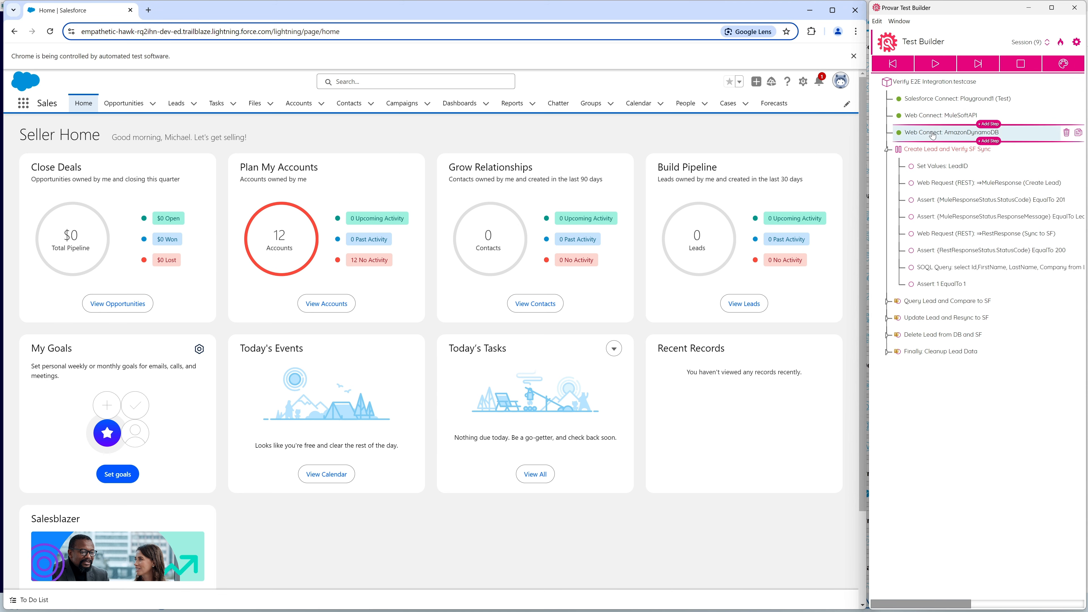
click(933, 152)
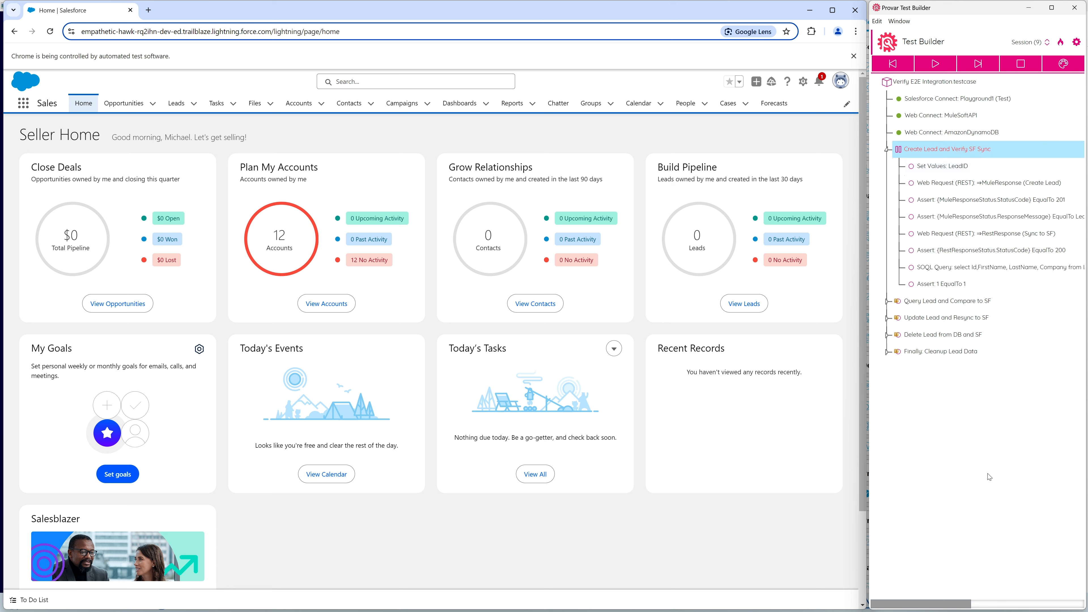
click(990, 440)
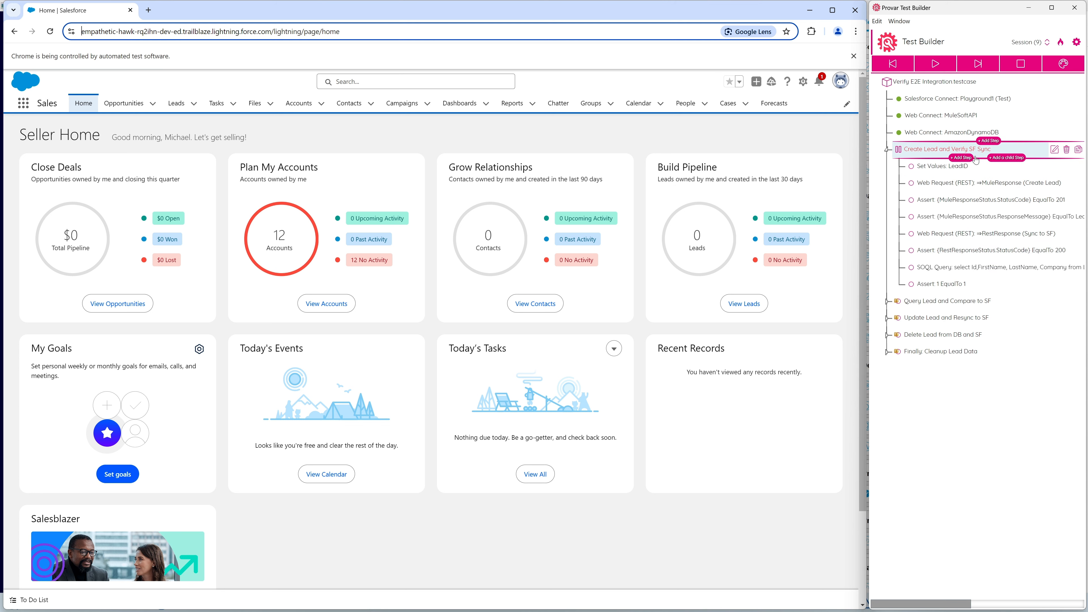
click(989, 65)
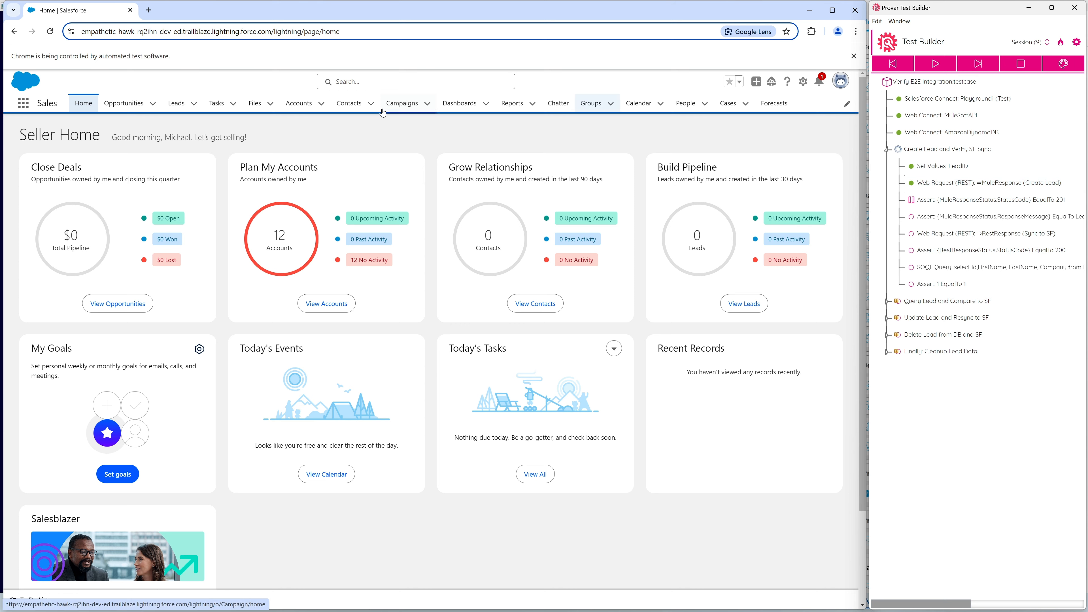
With the My Leads list open, step through the MuleResponseStatus asserts and the Sync to SF web request, and refresh the list.
click(176, 104)
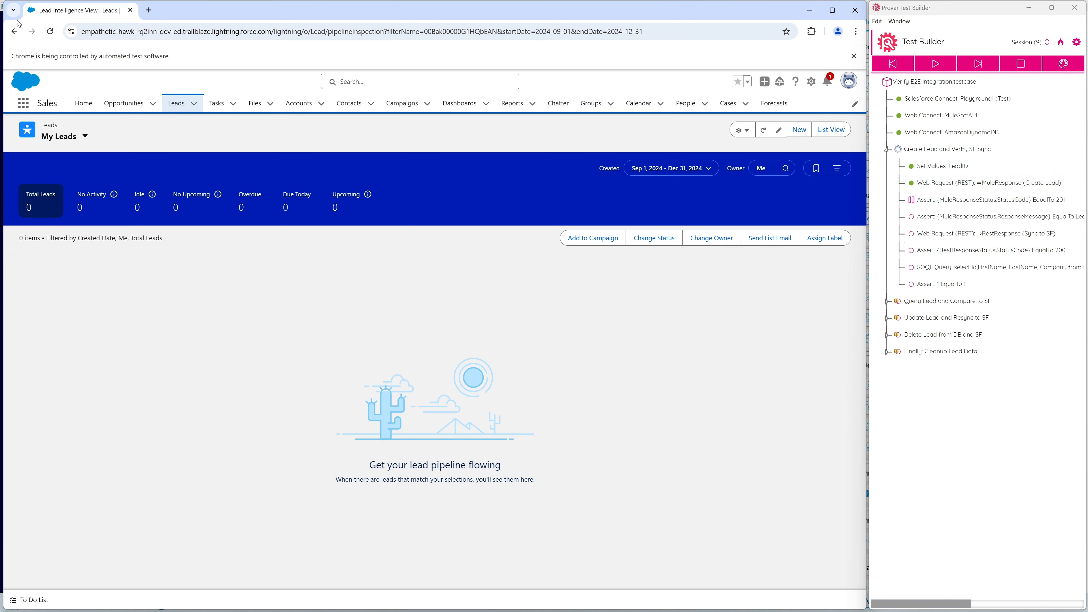
click(981, 67)
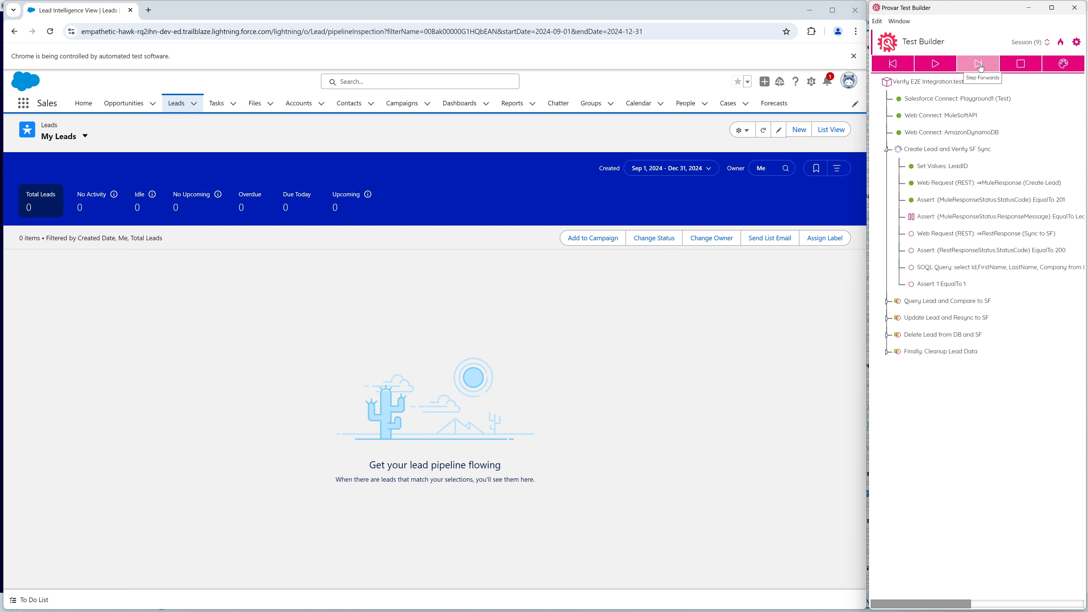
click(981, 68)
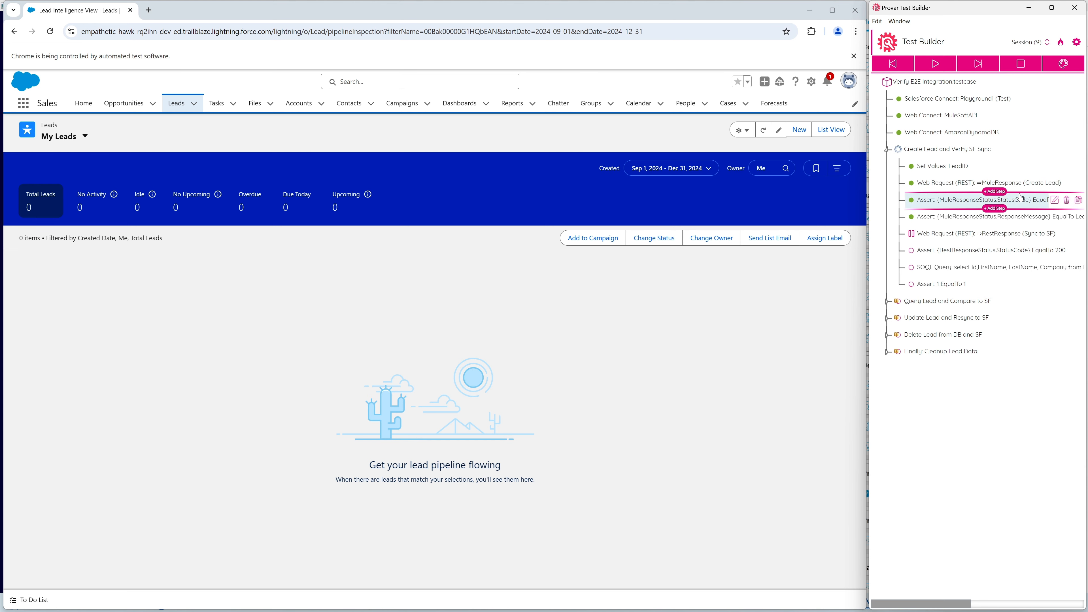
click(980, 64)
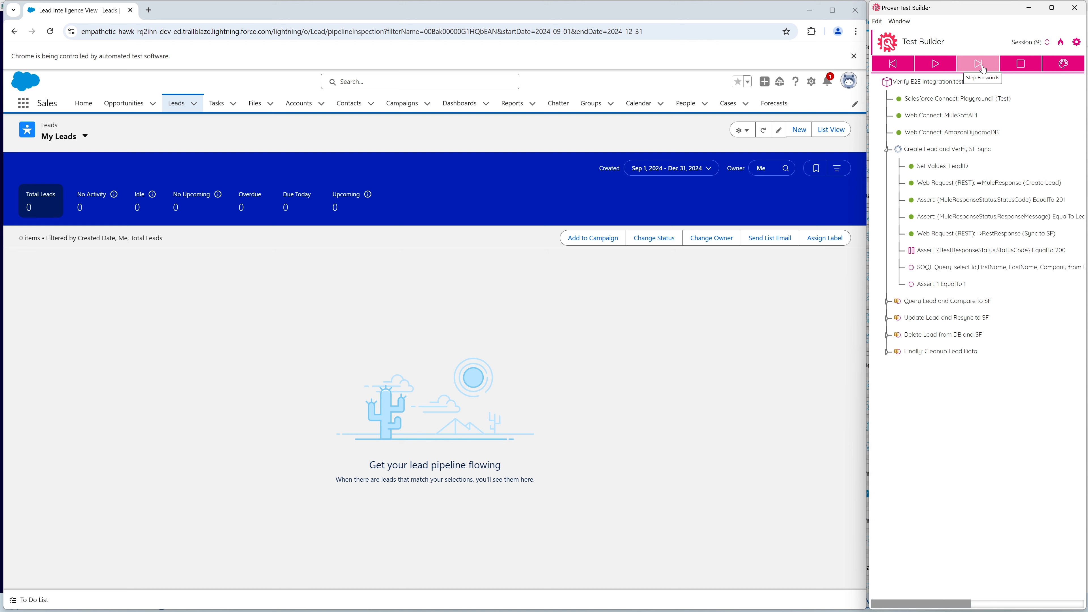
click(763, 130)
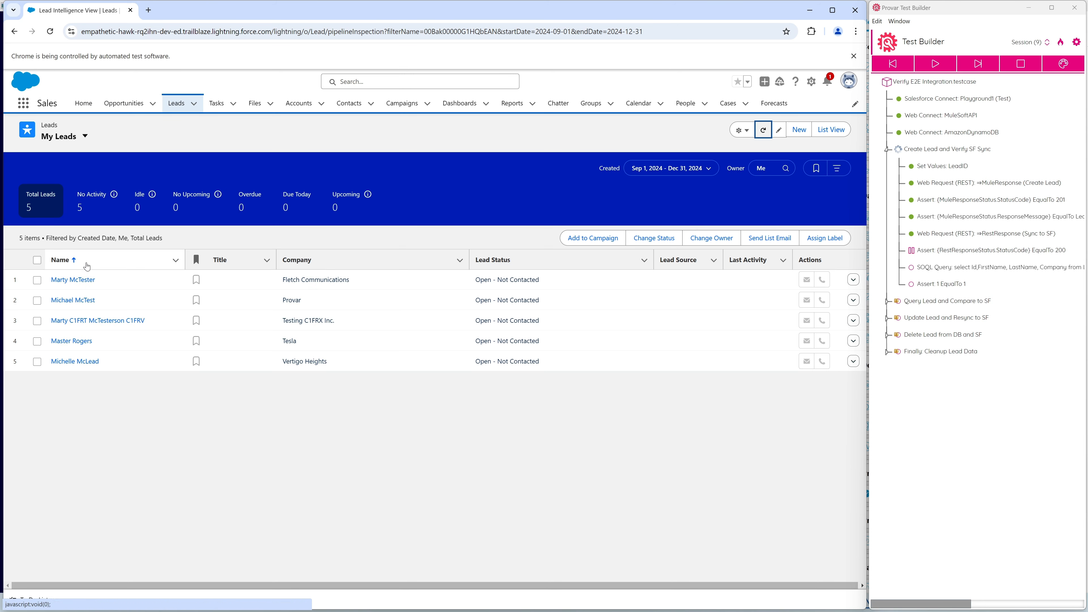
Step through the RestResponseStatus assert and the SOQL Query on Lead, reading the query's full Name and Company conditions.
mouse_move(1031, 256)
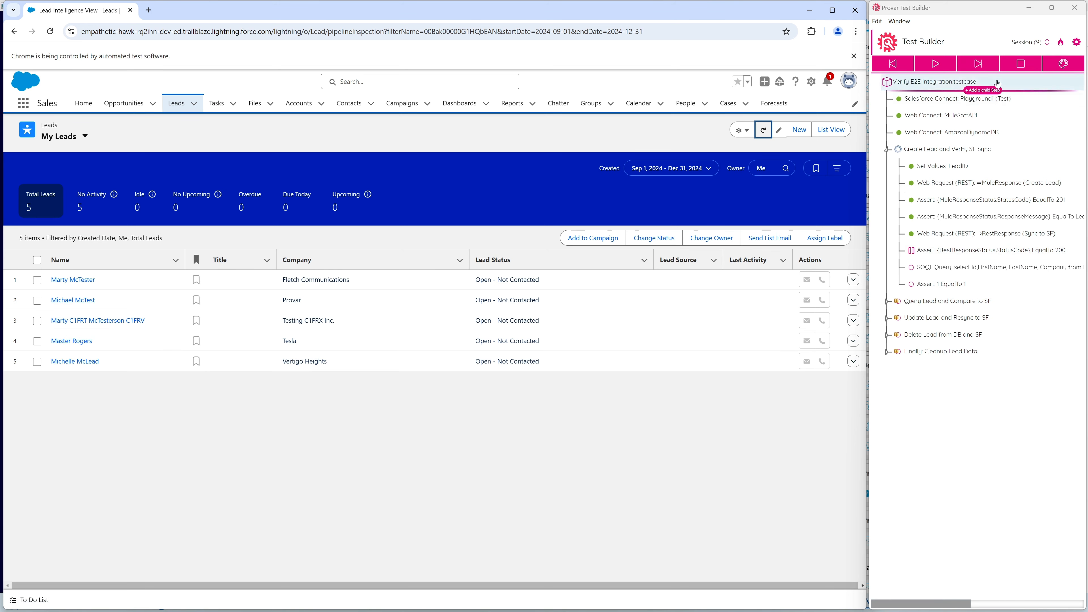
click(978, 63)
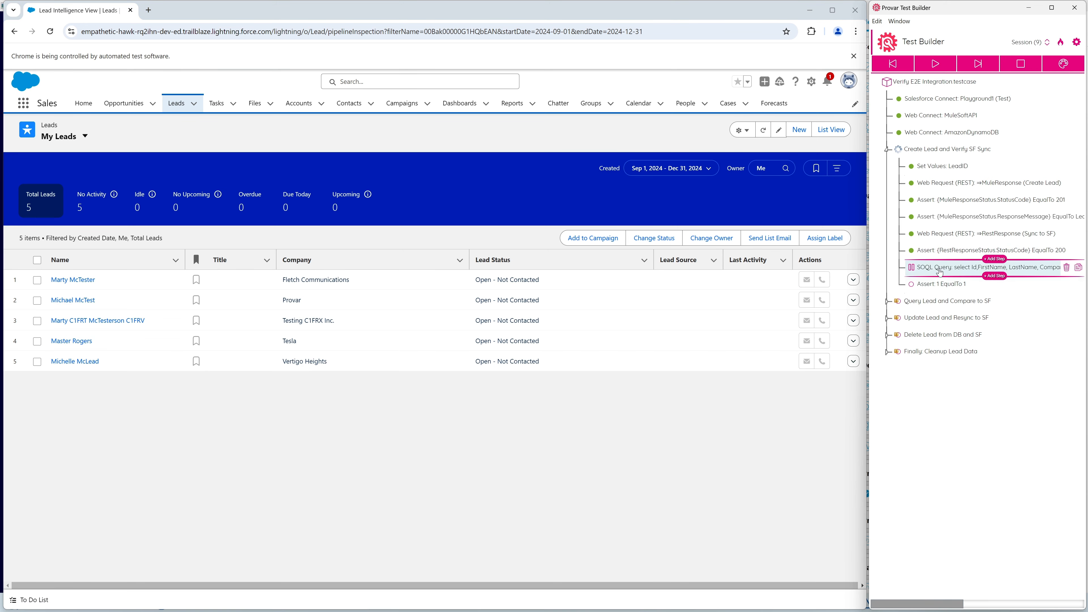
click(981, 64)
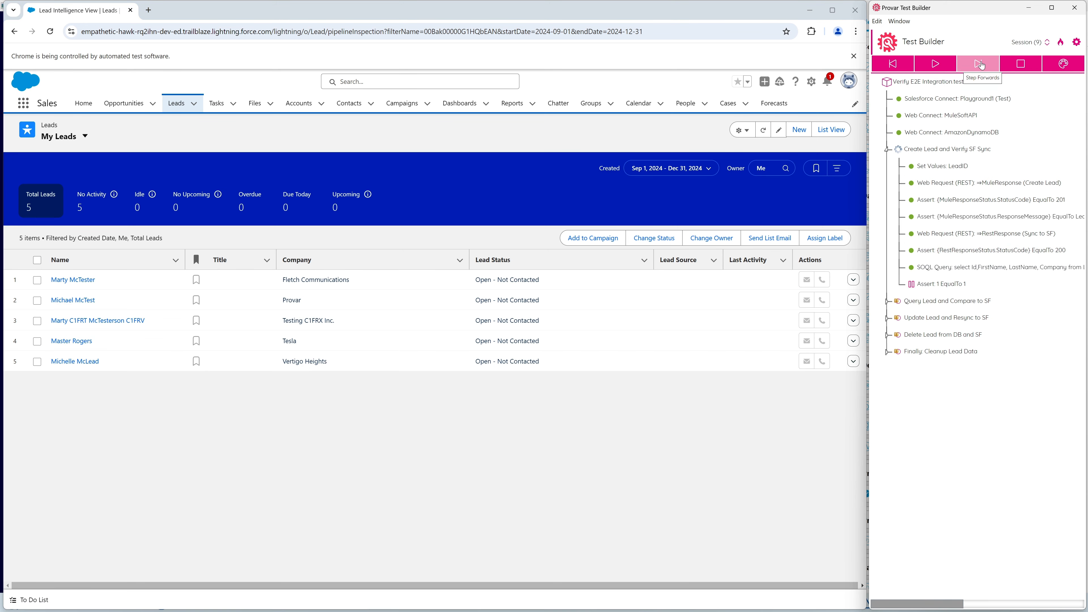
drag(929, 606, 1027, 603)
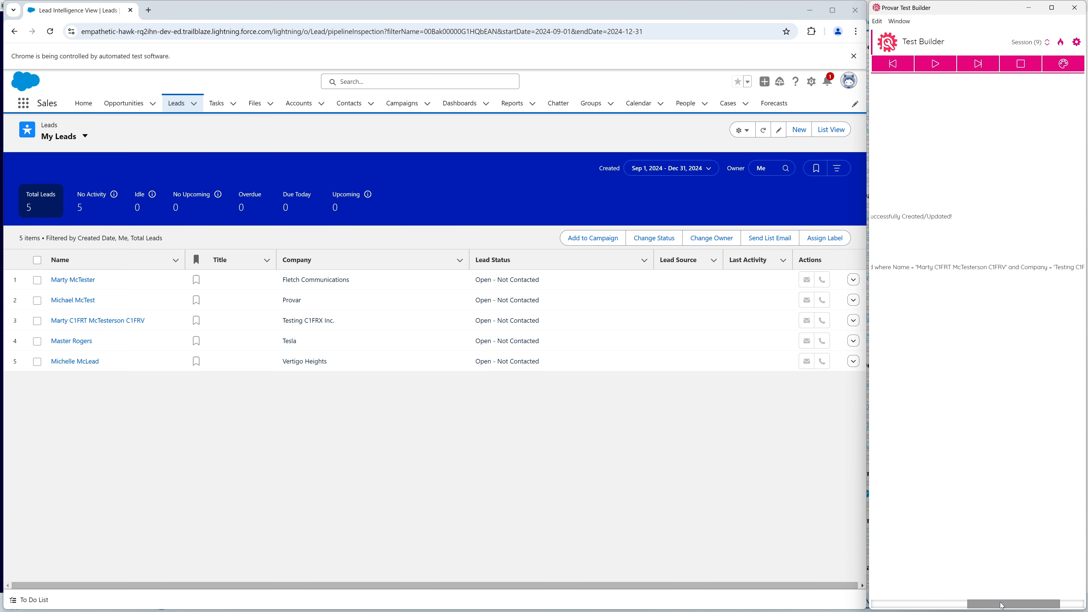
drag(1002, 605, 906, 604)
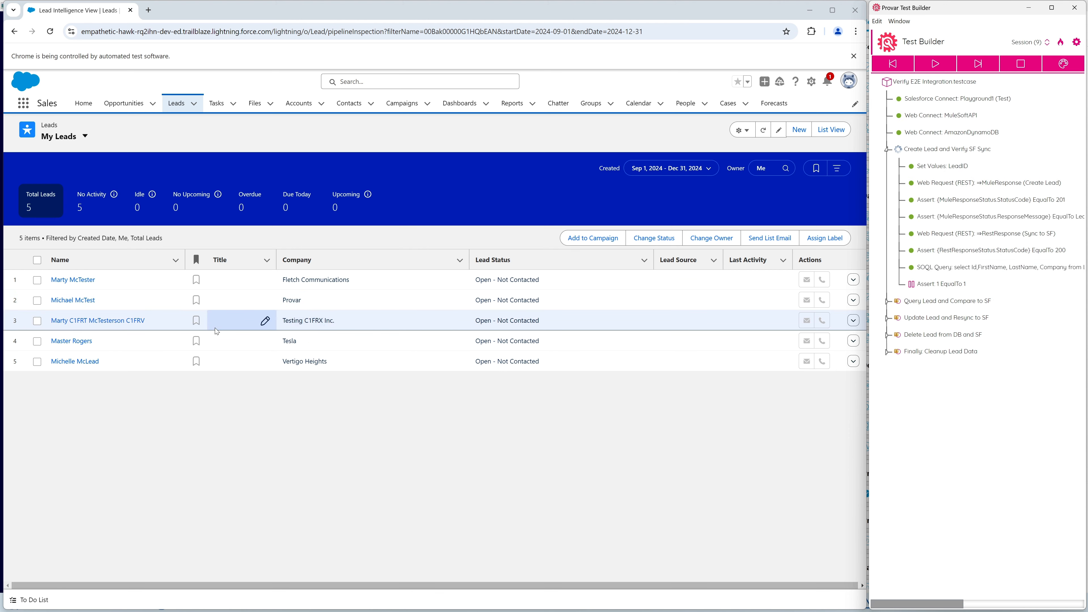
Finish the Create Lead group, resume to Query Lead and Compare to SF, and step through its Get Lead web request.
click(964, 65)
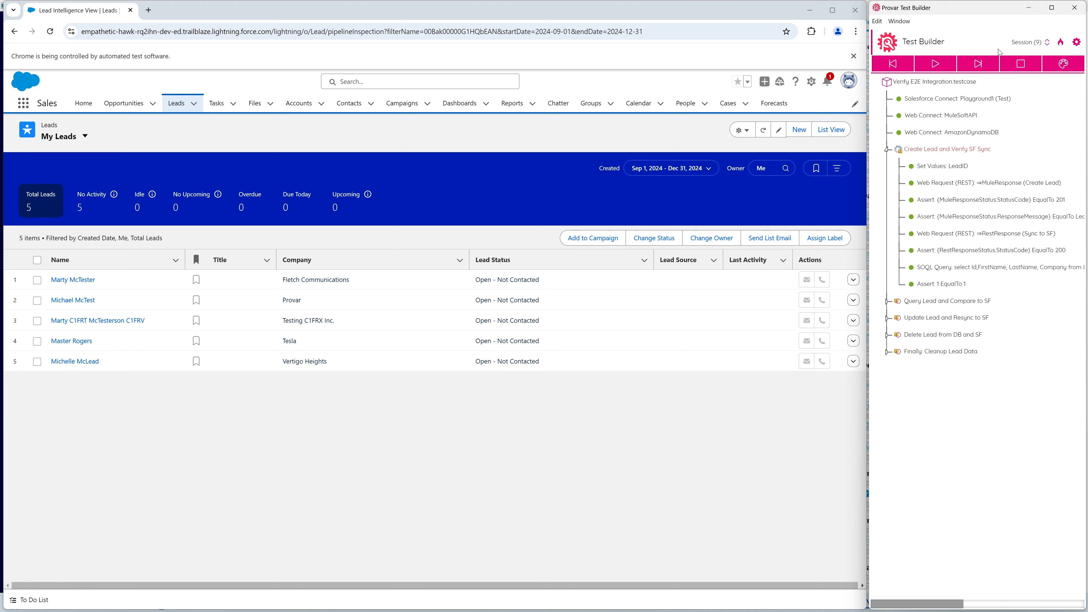
click(933, 64)
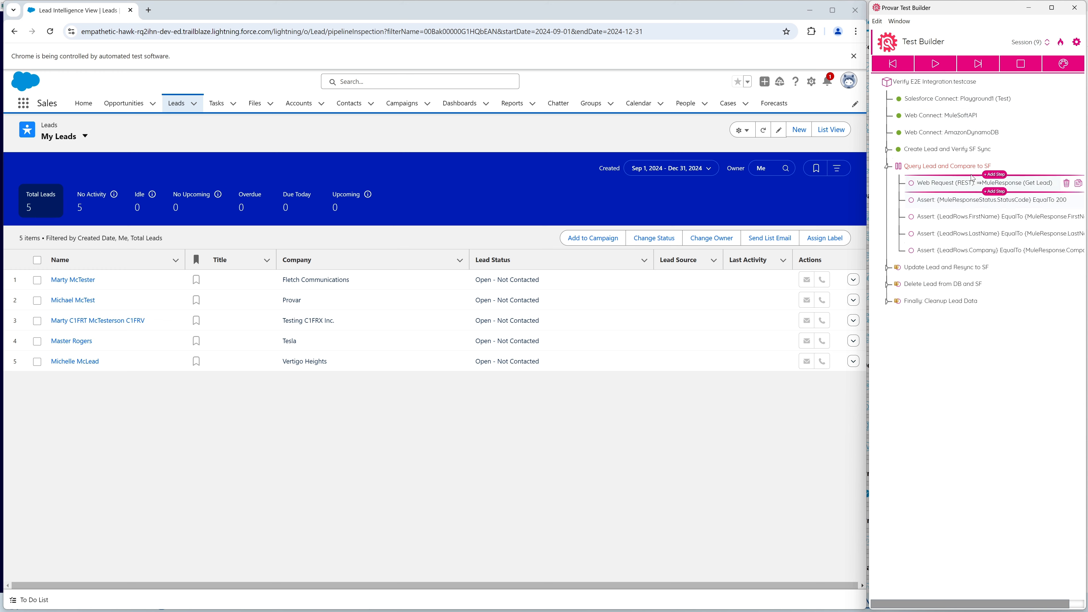
click(938, 187)
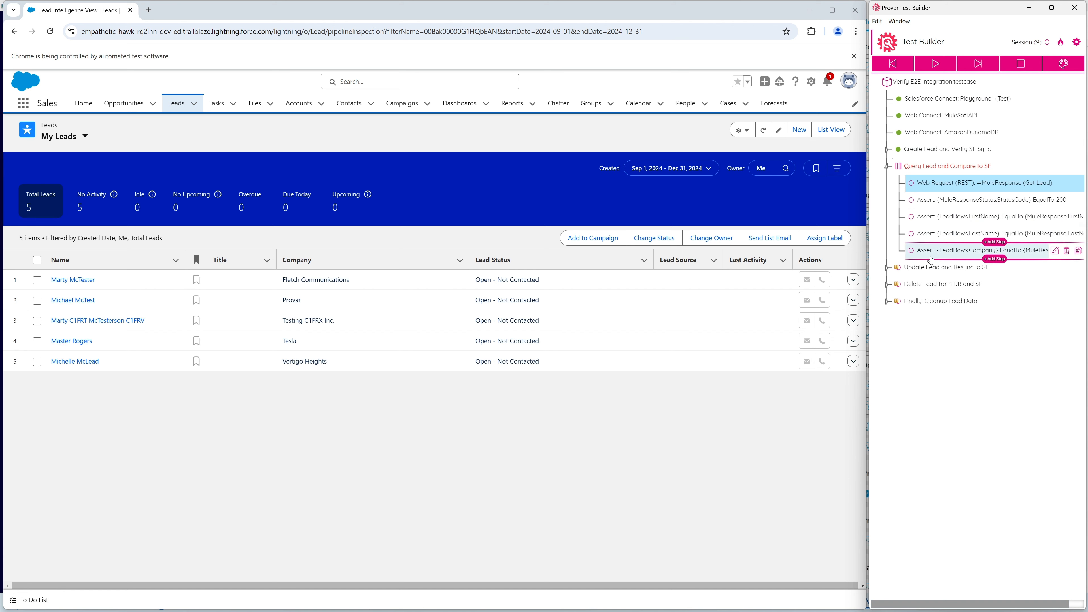
click(973, 70)
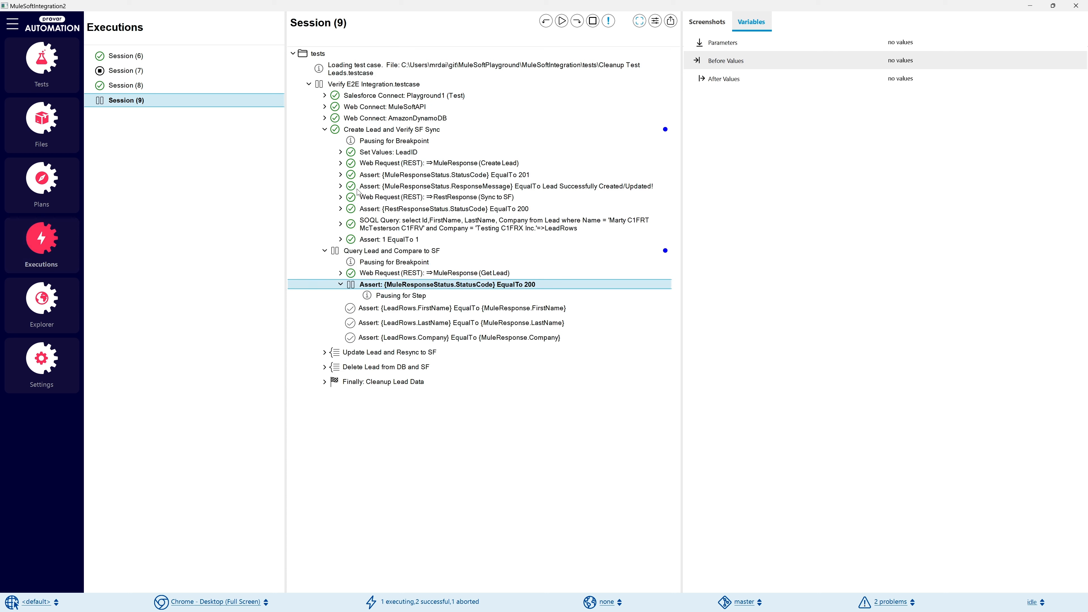
In the Session (9) execution, examine the Company, FirstName, LastName and LeadID values returned in MuleResponse by the Get Lead request.
click(397, 274)
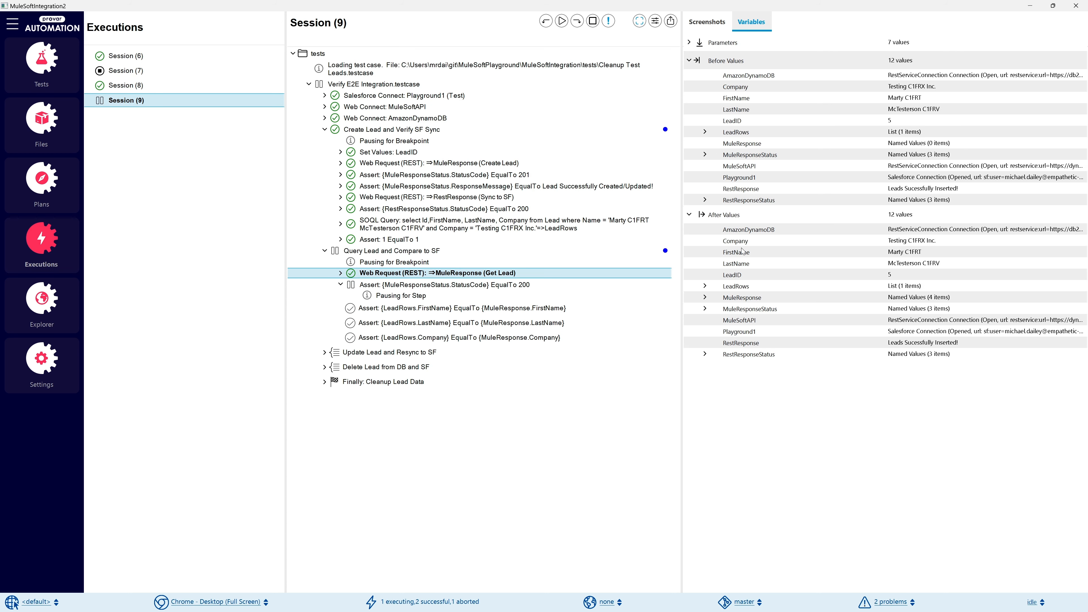
click(705, 298)
click(756, 308)
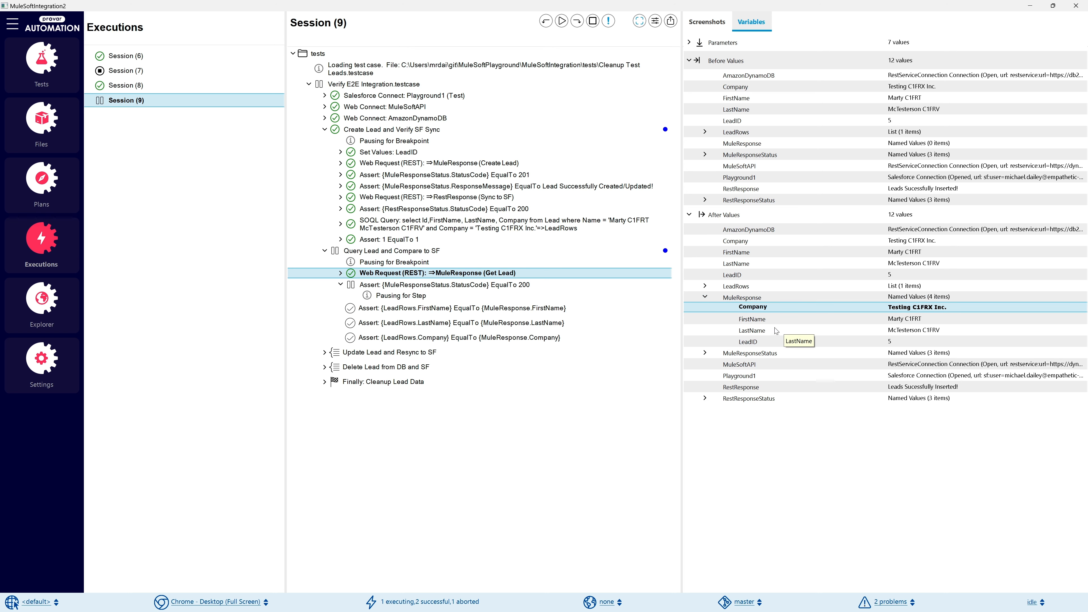
click(773, 319)
click(783, 310)
click(791, 317)
click(811, 309)
click(813, 319)
click(814, 331)
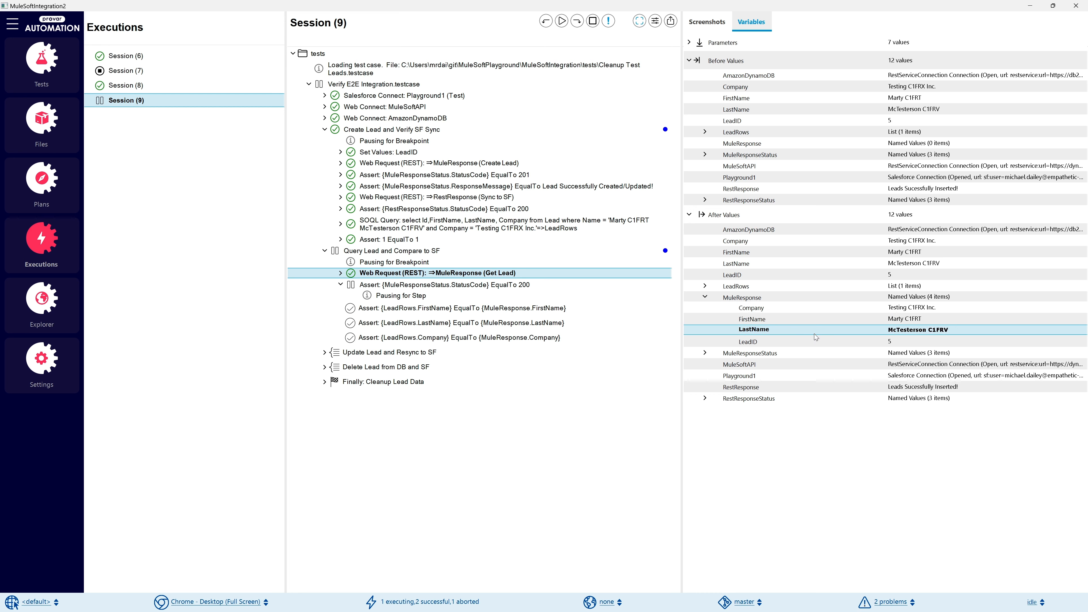
click(816, 340)
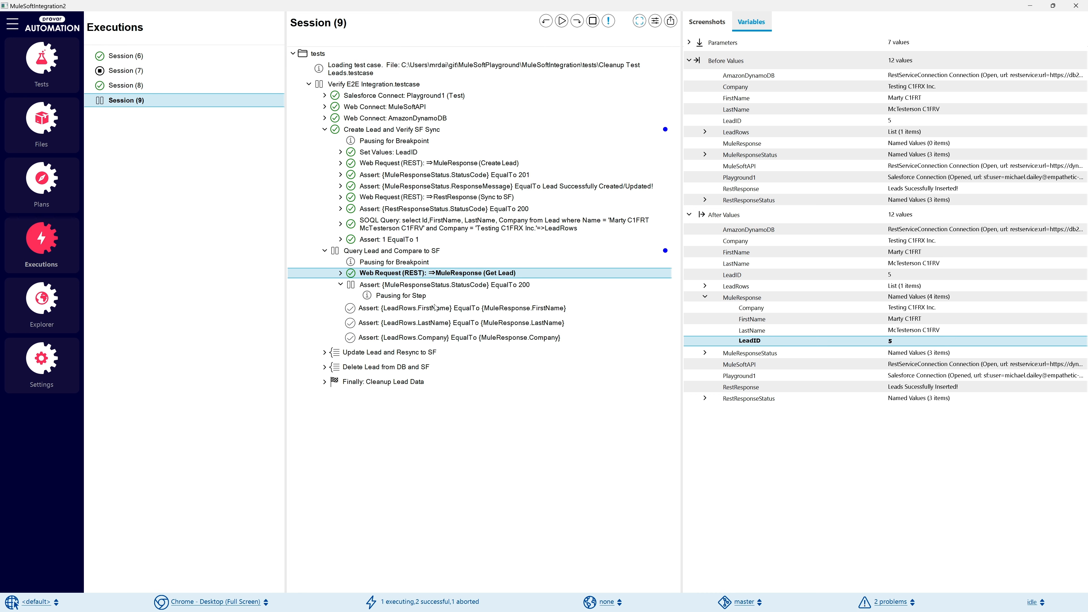
Expand the first LeadRows item and compare its Company, FirstName and LastName with the matching MuleResponse values.
click(705, 286)
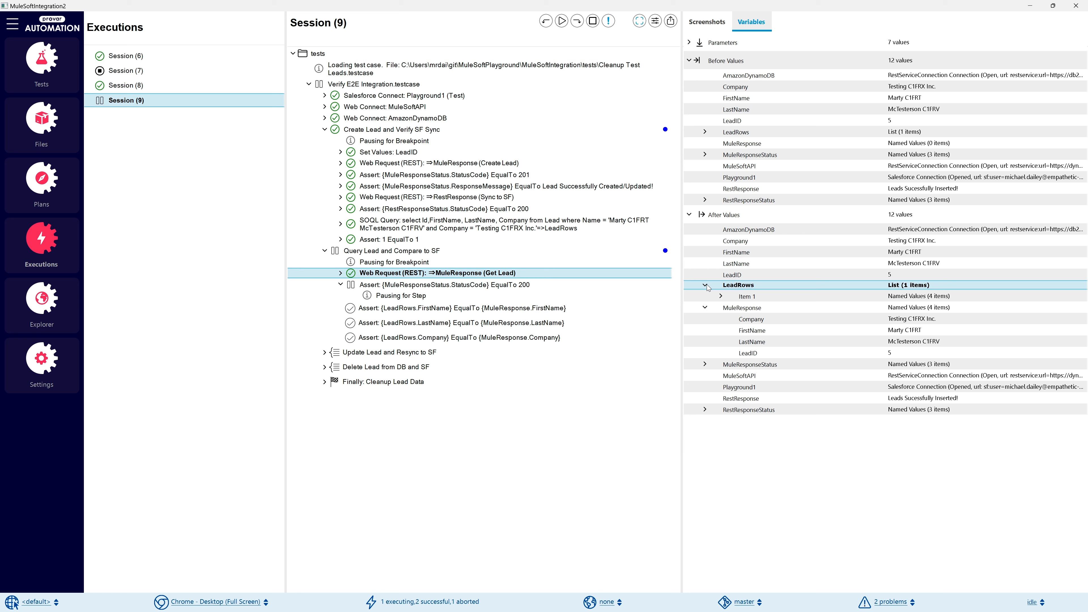
click(721, 297)
click(792, 307)
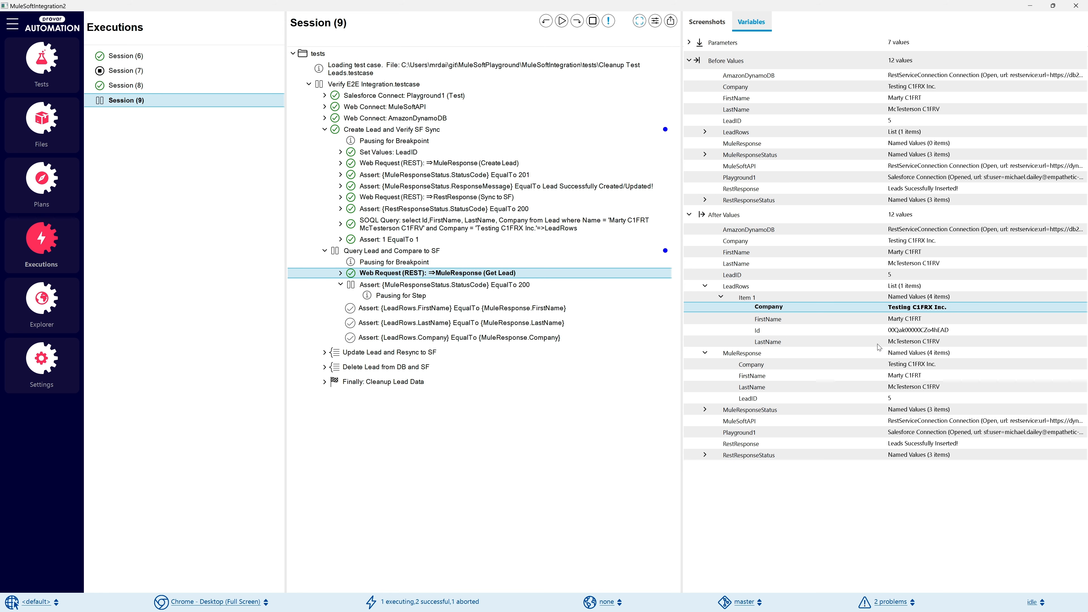
click(920, 364)
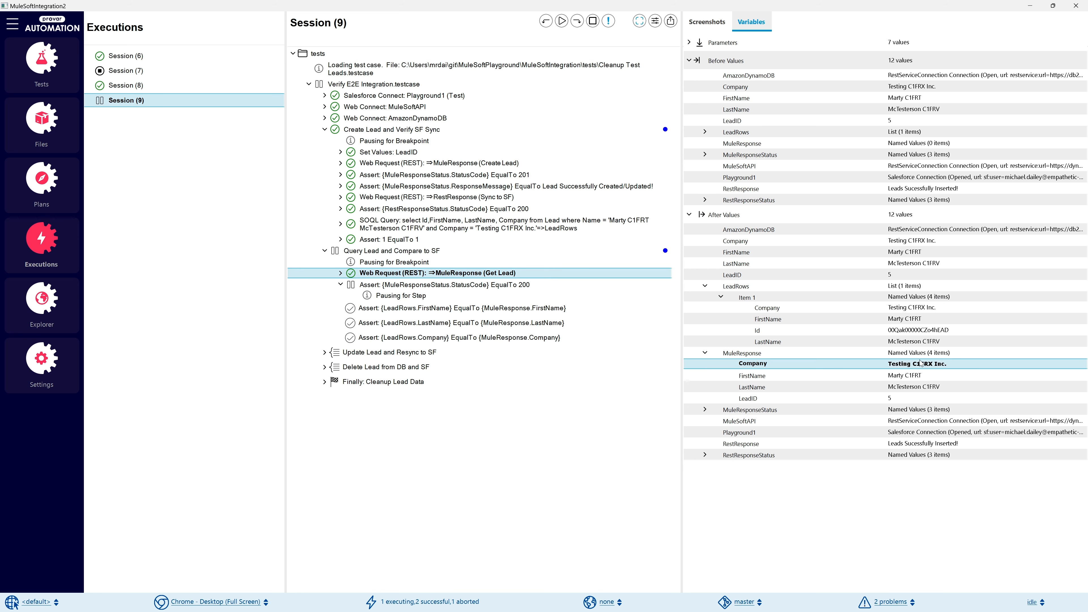
click(900, 321)
click(924, 377)
click(913, 331)
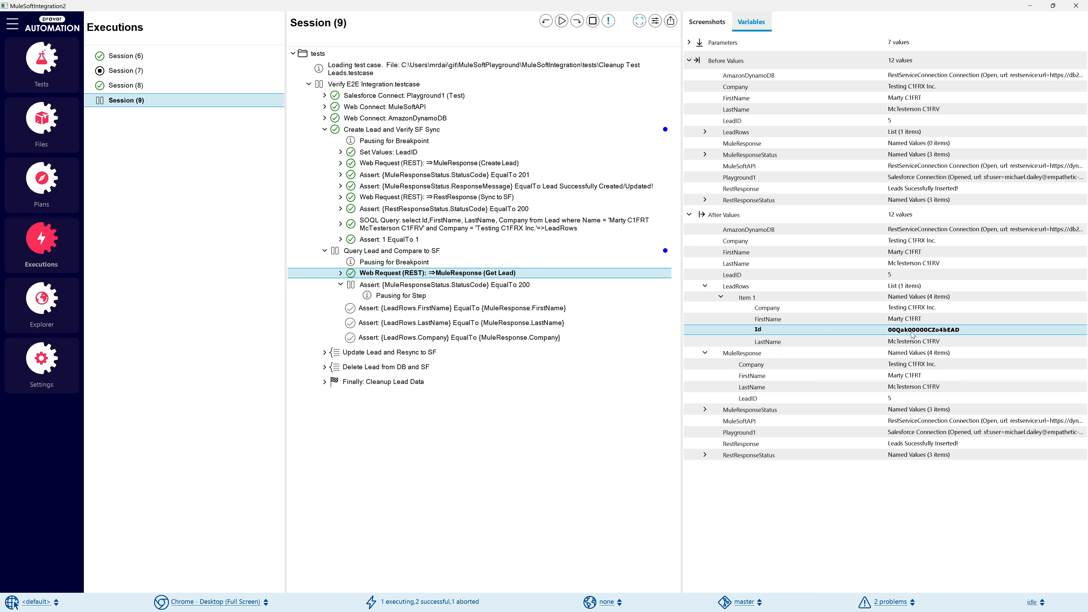
click(916, 341)
click(924, 388)
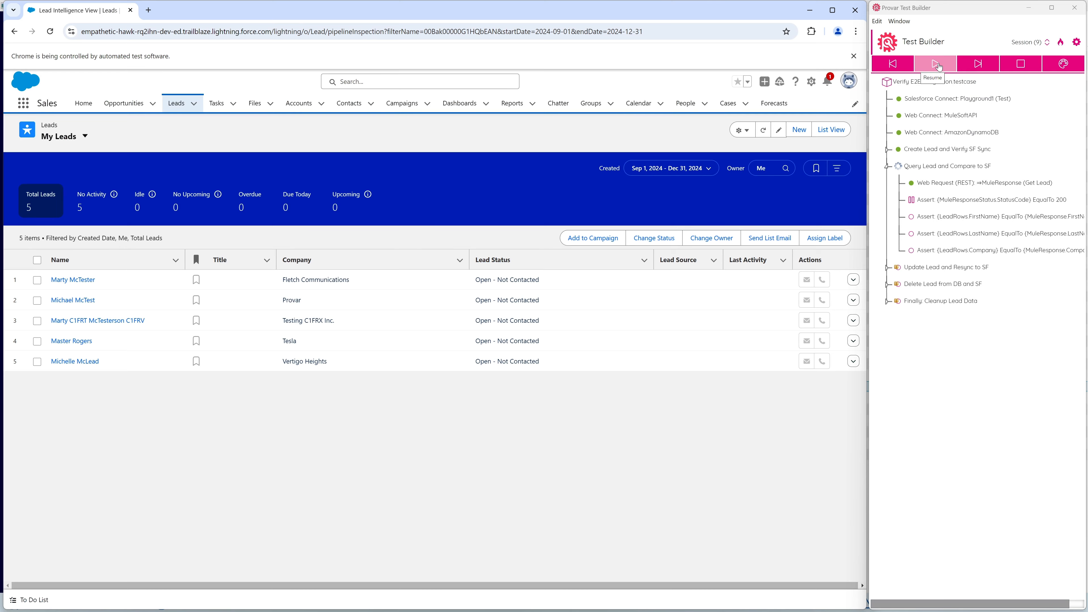
Resume the test to the Update Lead and Resync to SF group, collapse the Query Lead group, and refresh My Leads.
click(939, 66)
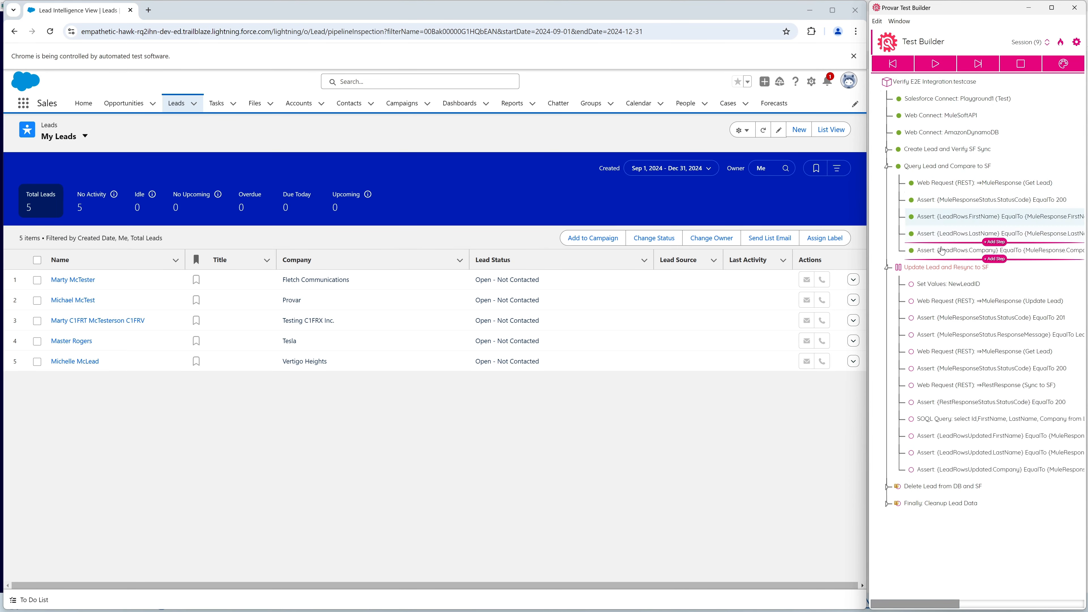
click(887, 167)
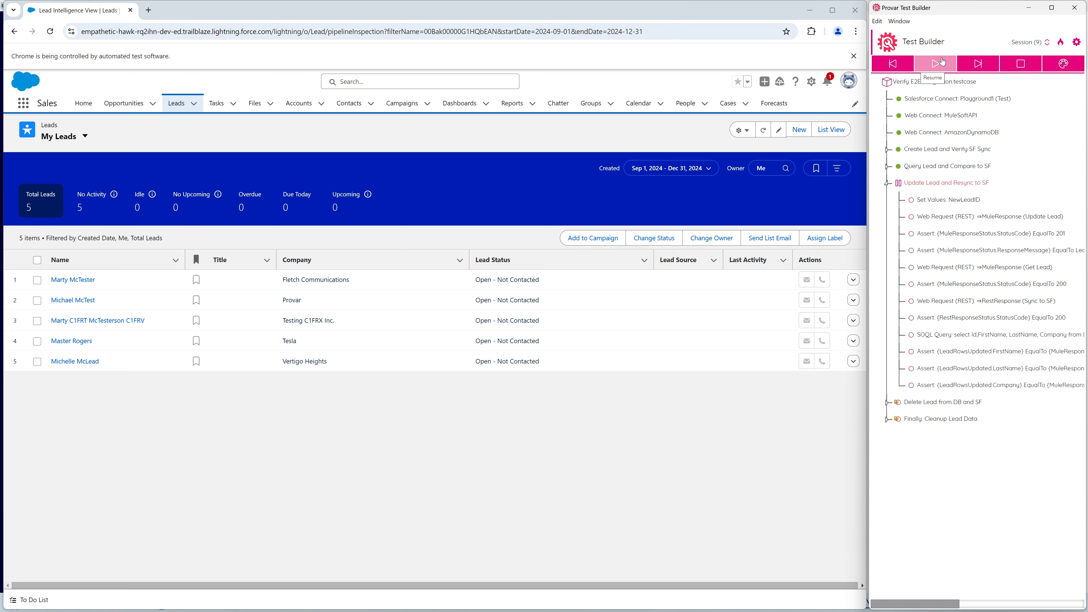
click(764, 132)
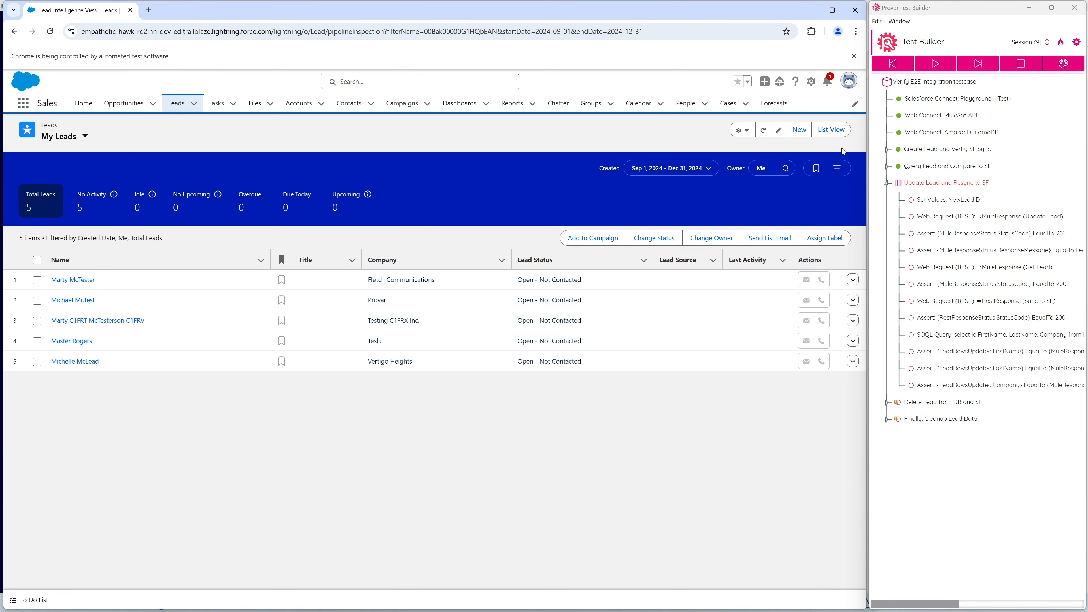
Step into the Update Lead and Resync to SF group, and reload the DynamoDB Leads items with the Company column widened.
click(943, 65)
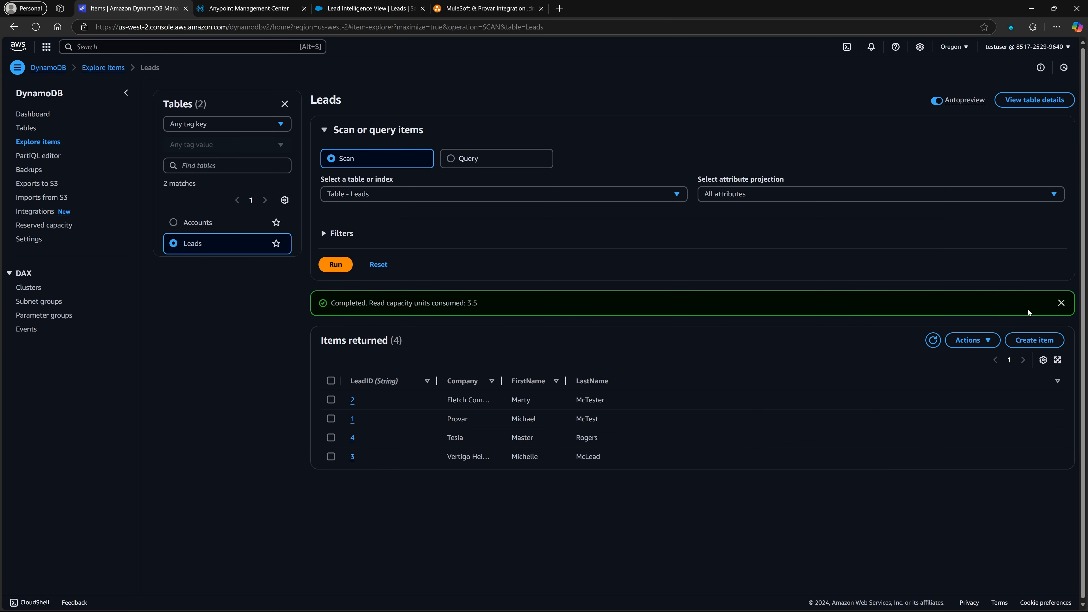
click(933, 340)
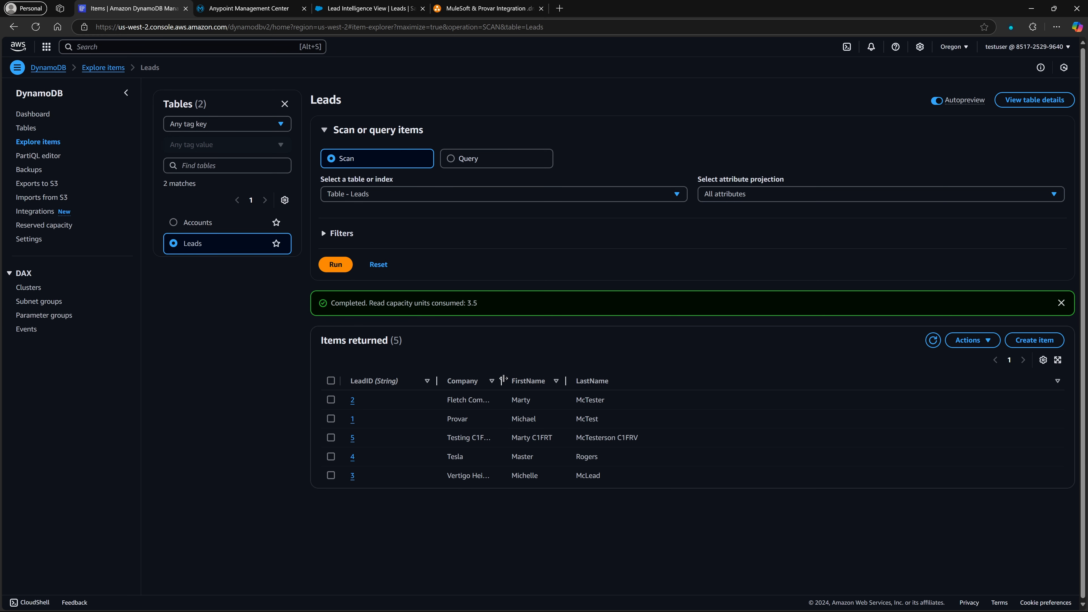
drag(503, 380, 559, 381)
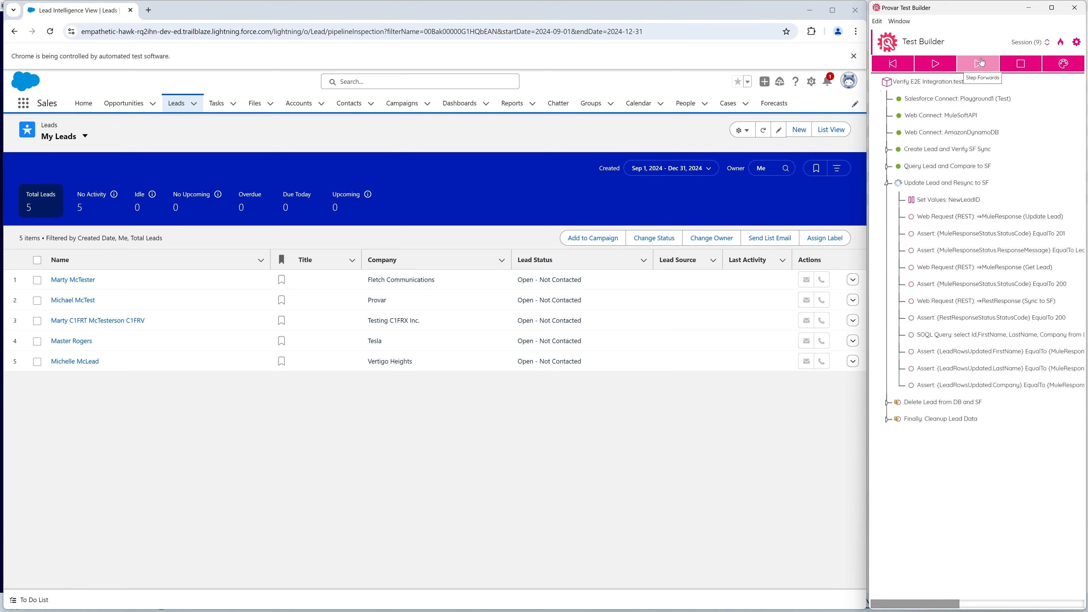
Step through NewLeadID Set Values, the Update Lead request and its 201 status assert, reloading the DynamoDB Leads items to check the update.
click(982, 62)
click(982, 62)
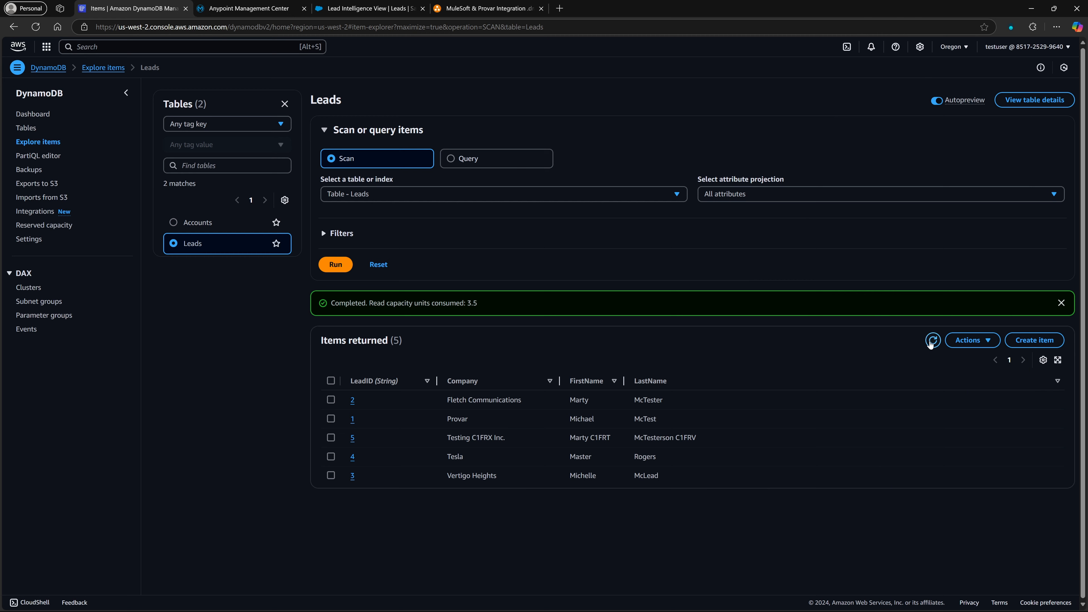
click(933, 340)
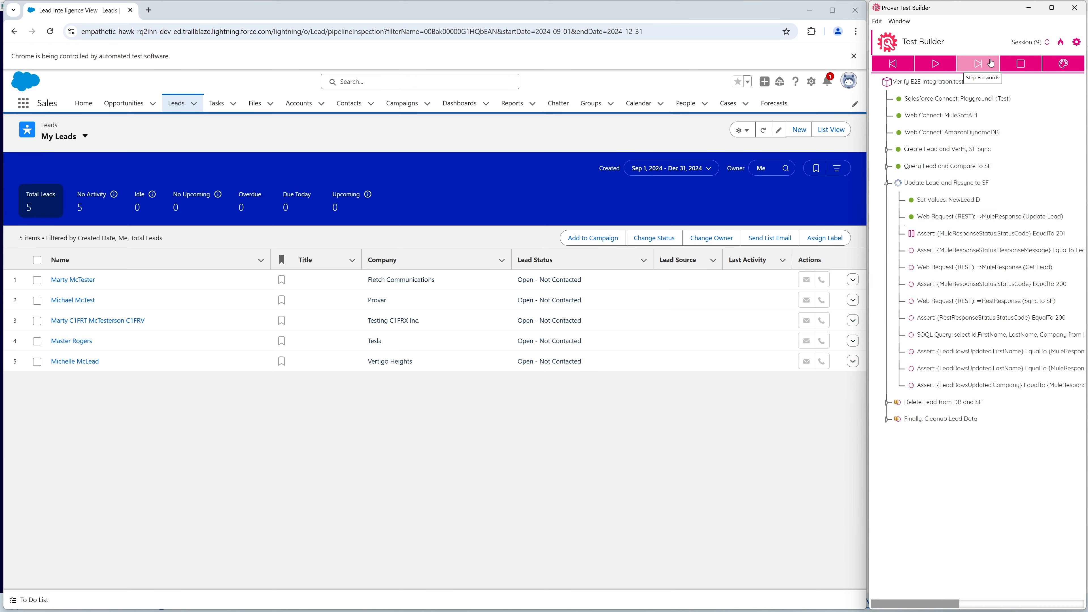
click(988, 65)
Step through the response message assert, Get Lead request, its 200 status assert and Sync to SF request, then refresh My Leads.
click(988, 66)
click(985, 67)
click(985, 67)
click(985, 65)
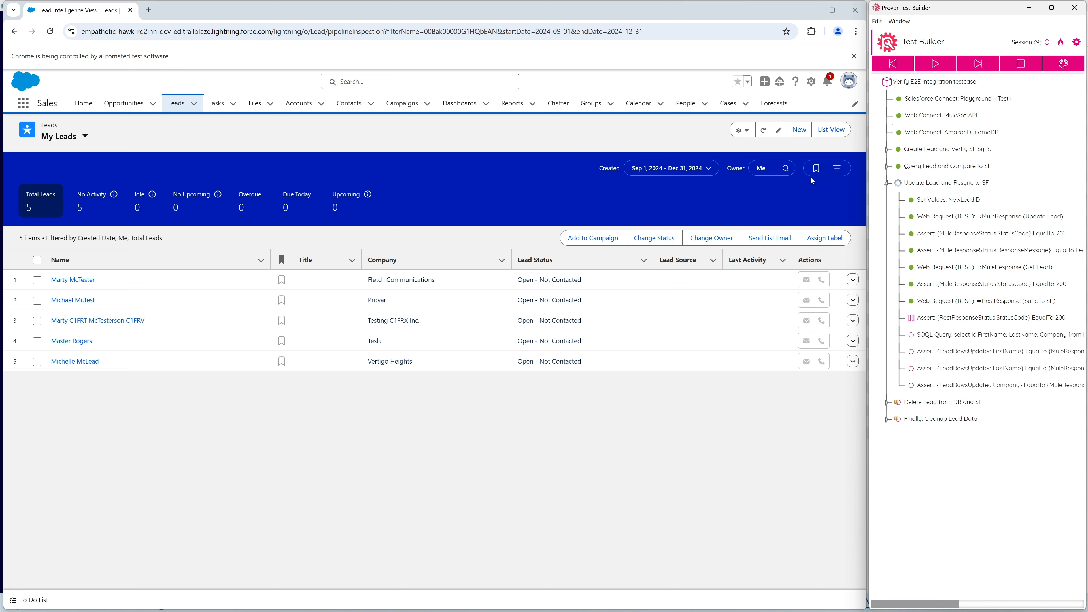
click(764, 134)
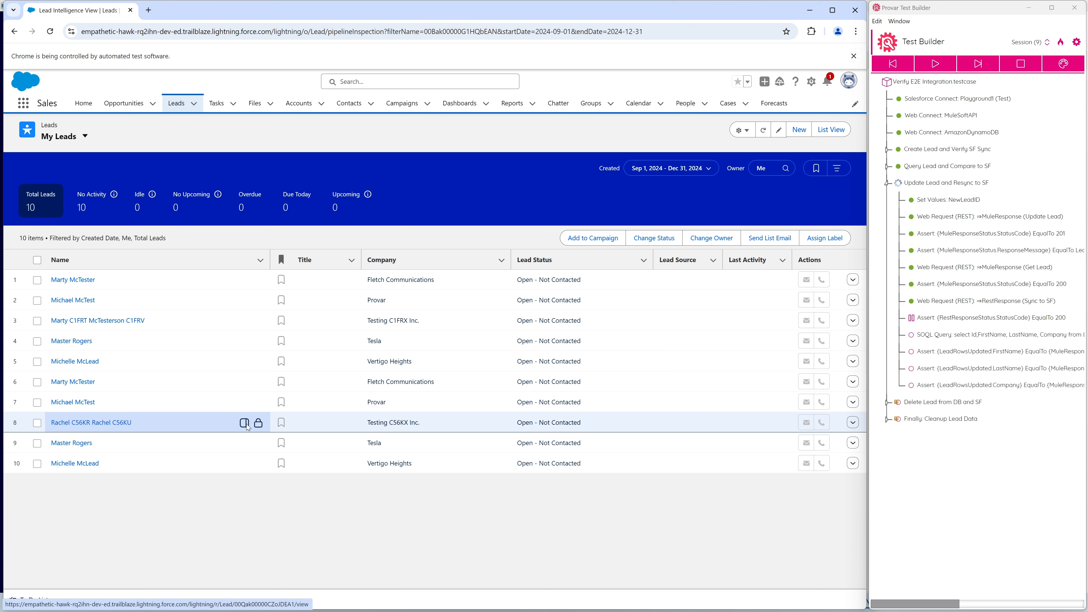
Step through the sync's 200 status assert, the SOQL query and the LeadRowsUpdated asserts, resuming to the Delete Lead from DB and SF group.
click(981, 63)
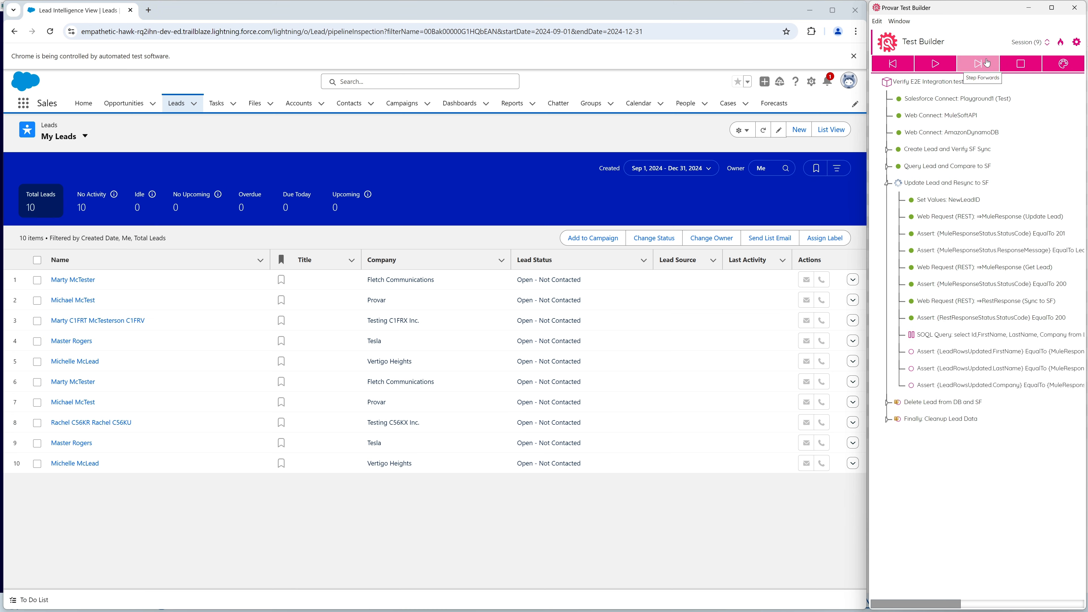
mouse_move(902, 604)
mouse_down()
mouse_move(1002, 594)
mouse_move(907, 603)
mouse_up()
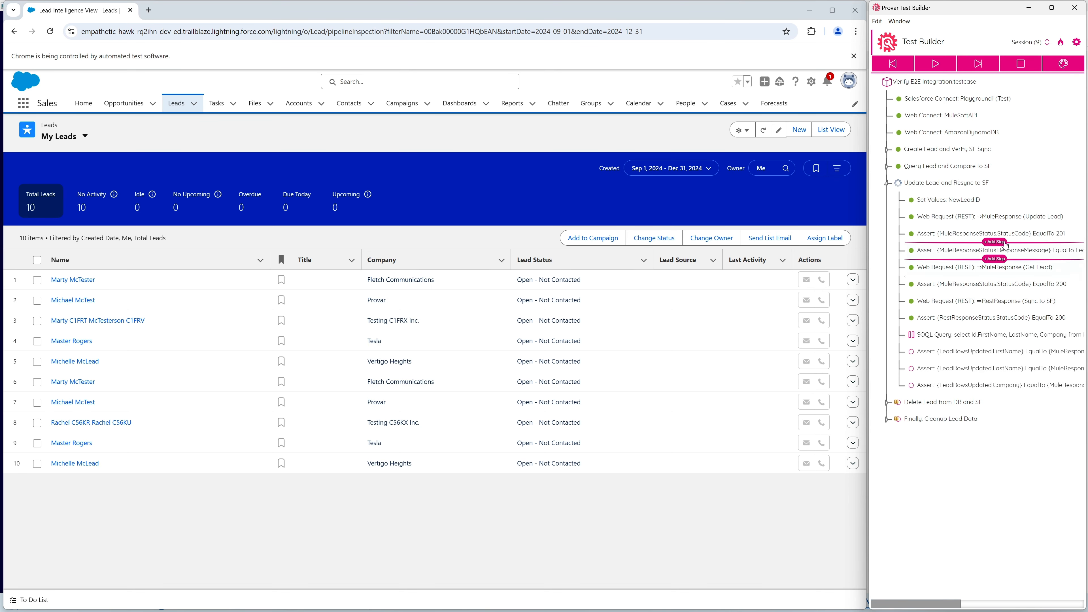
click(987, 64)
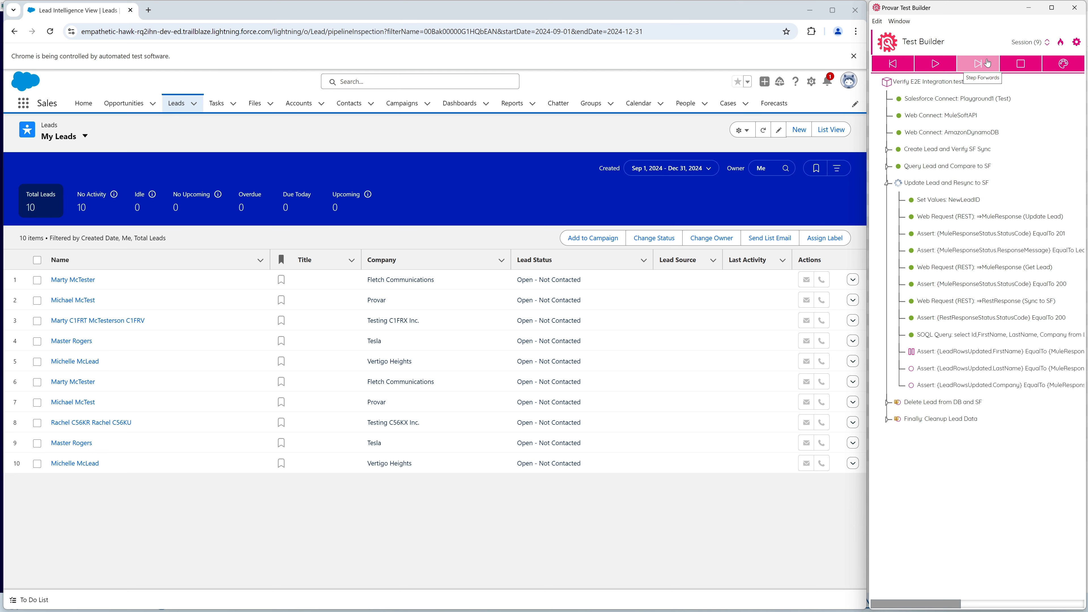
click(987, 63)
click(988, 63)
click(931, 67)
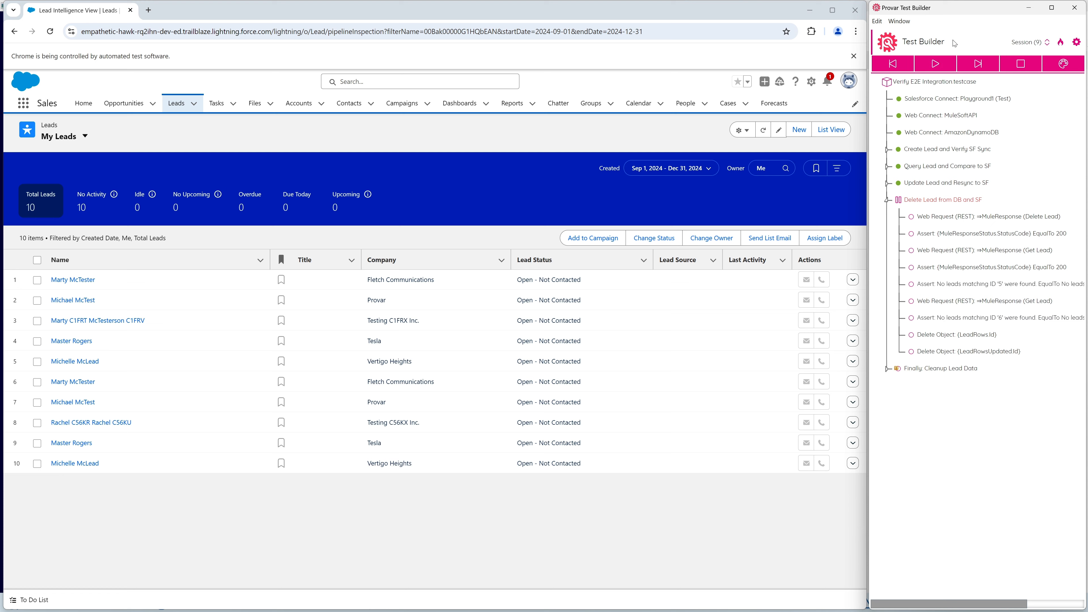
Step through the Delete Lead request, the first Get Lead request, their 200 status asserts and the assert for lead ID '5'.
click(977, 64)
click(977, 65)
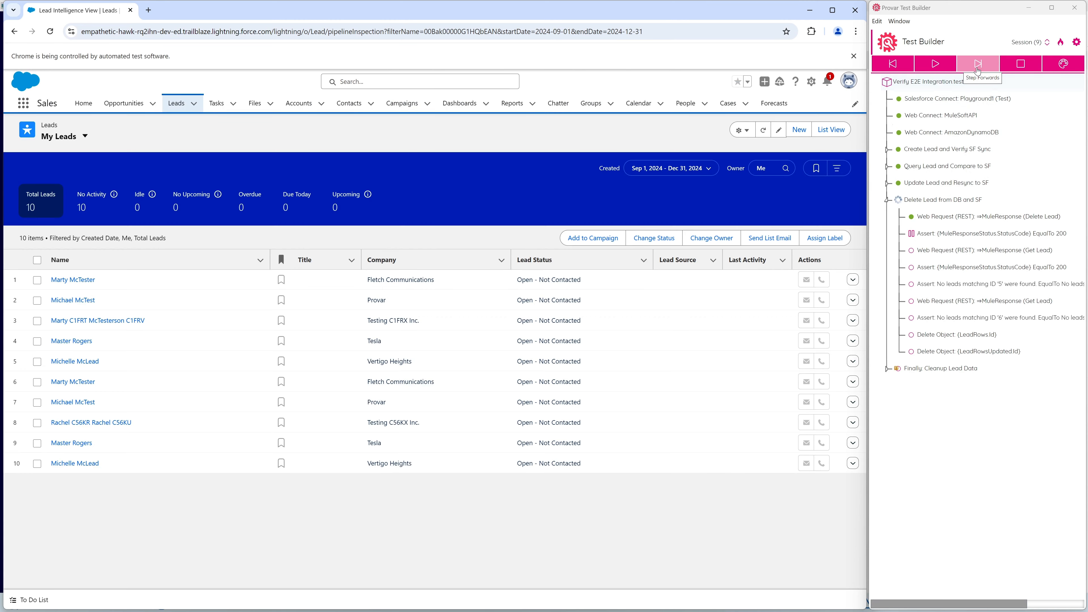
click(978, 64)
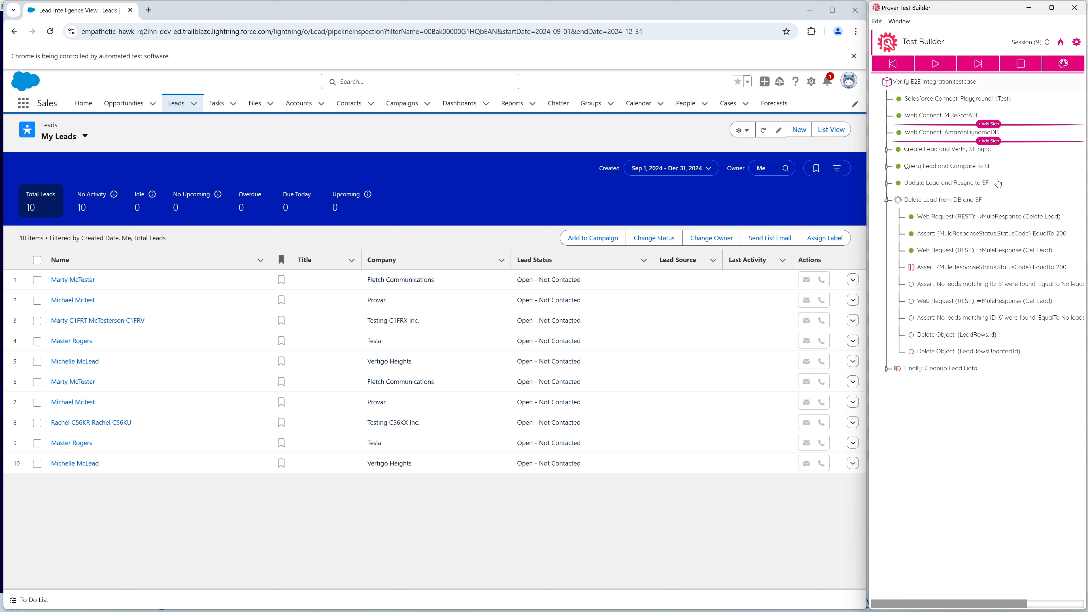
click(987, 68)
click(988, 68)
Review the no-matching-leads asserts while stepping through the second Get Lead request and the assert for lead ID '6'.
mouse_move(948, 283)
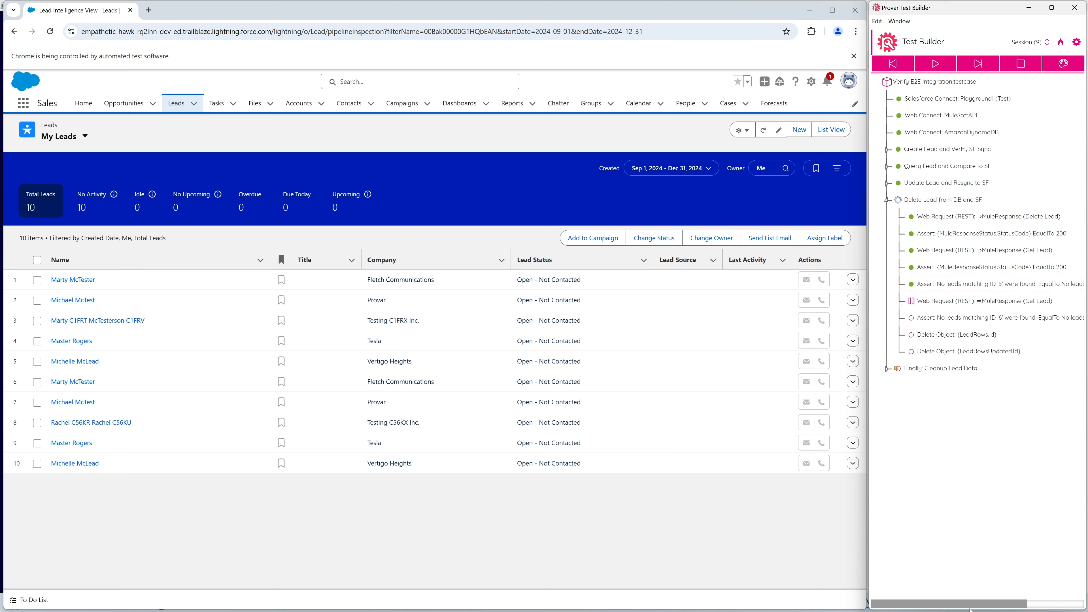
drag(971, 605, 944, 597)
click(969, 283)
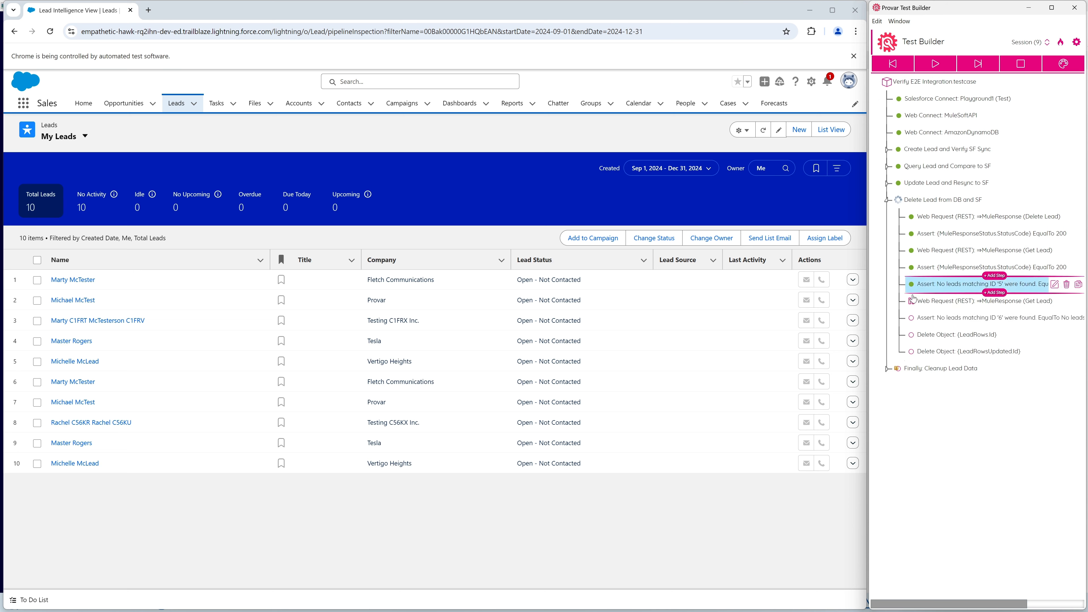
click(981, 66)
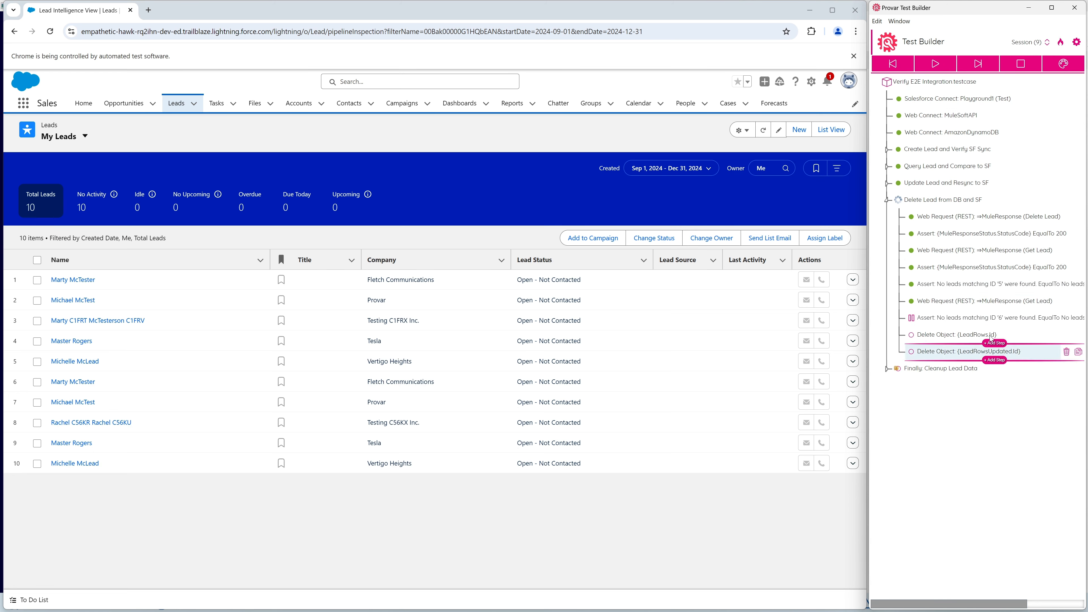
click(958, 318)
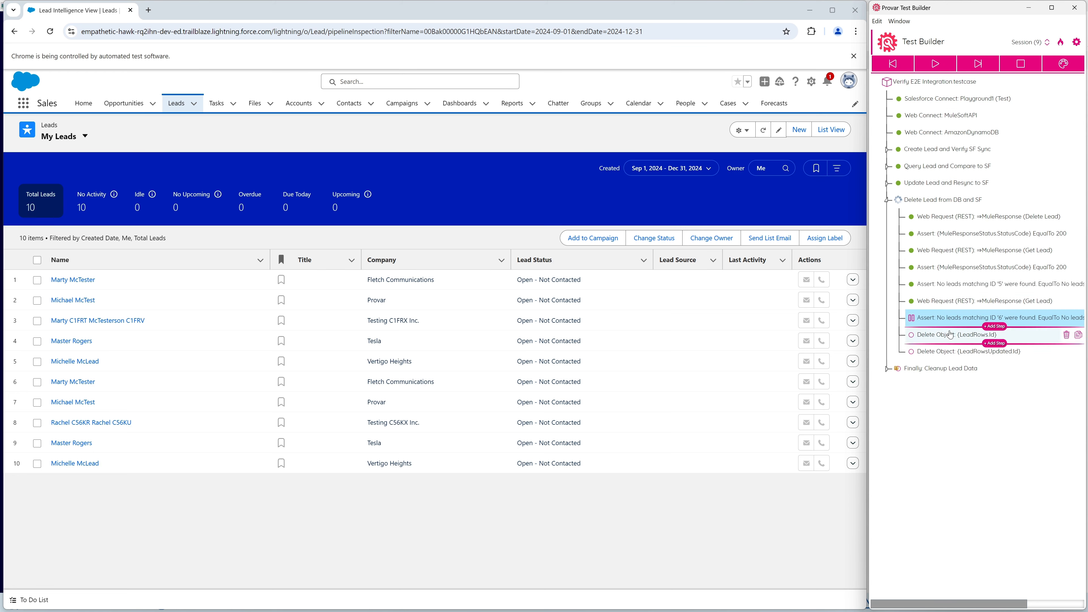
click(978, 63)
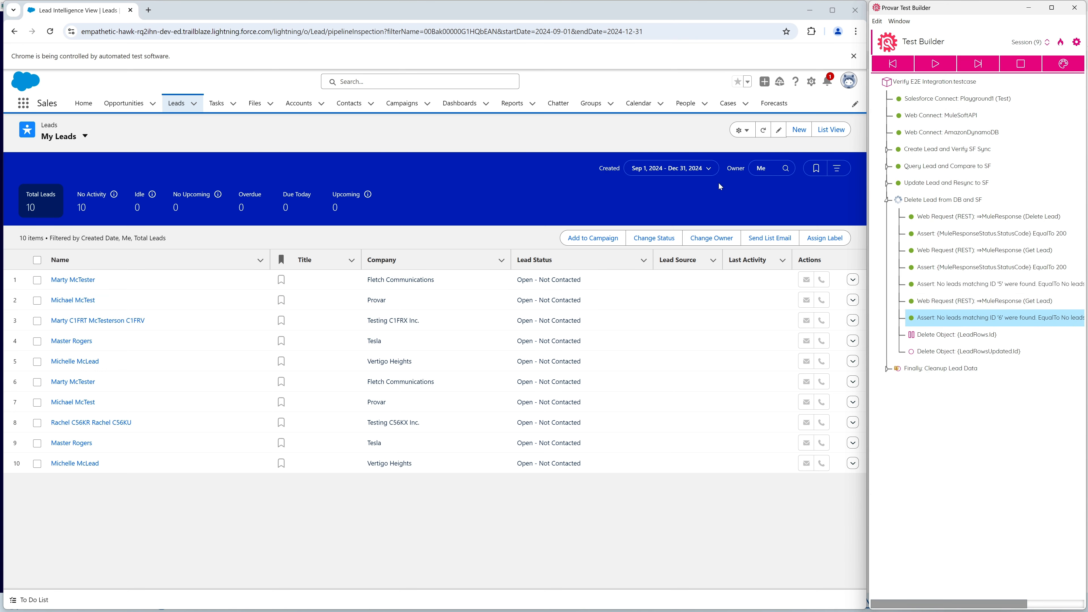
Step through the LeadRows and LeadRowsUpdated Delete Object steps, and refresh My Leads to check the deletions.
click(976, 64)
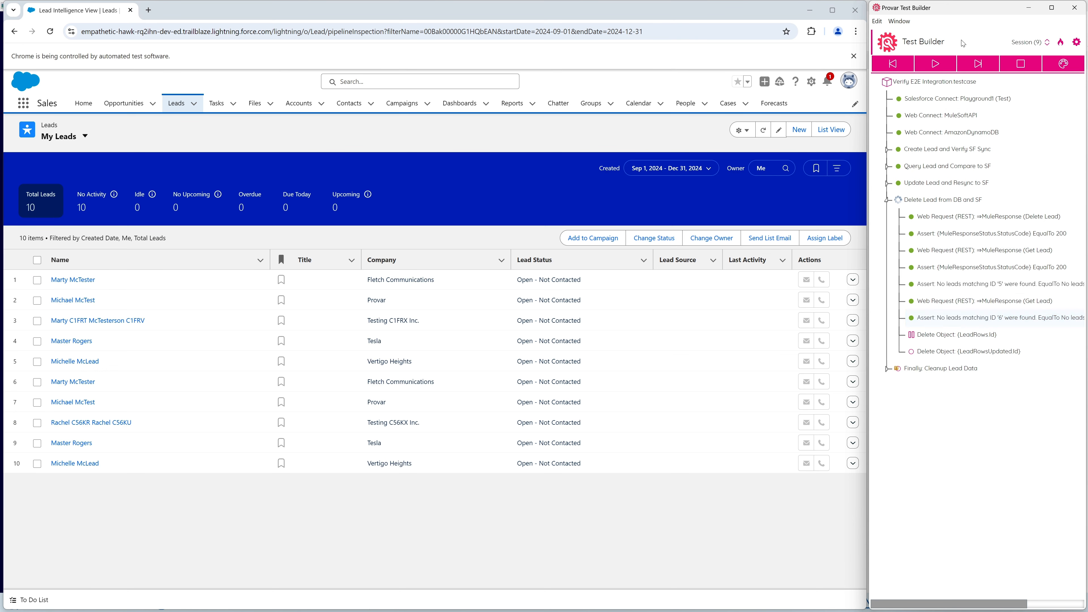
click(969, 64)
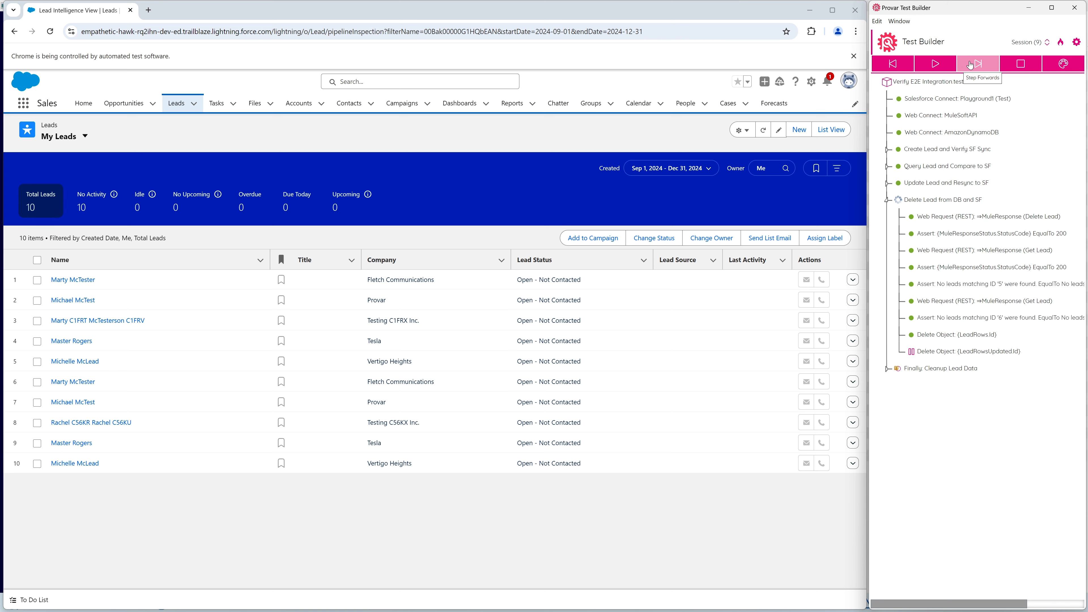
click(969, 66)
click(764, 129)
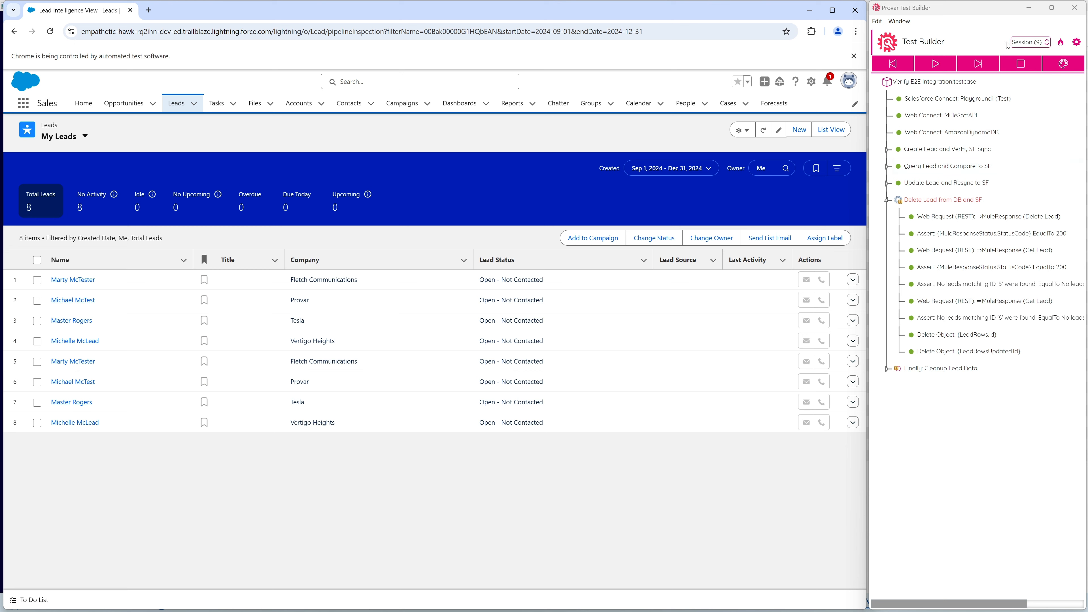
Resume the test through the Finally: Cleanup Lead Data group's lead deletion iterations, and refresh My Leads.
click(935, 64)
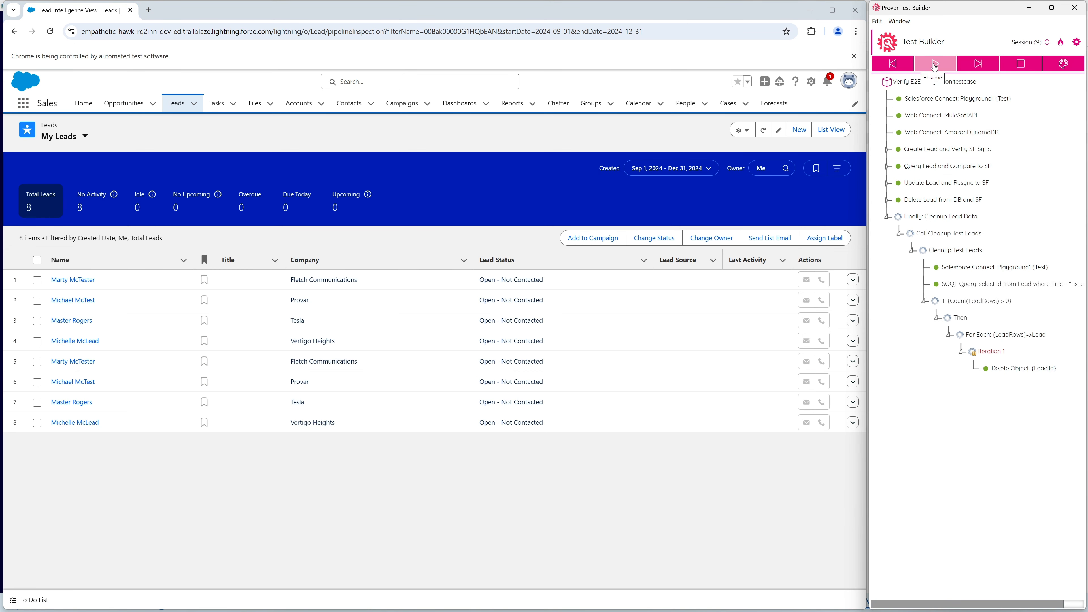
click(935, 65)
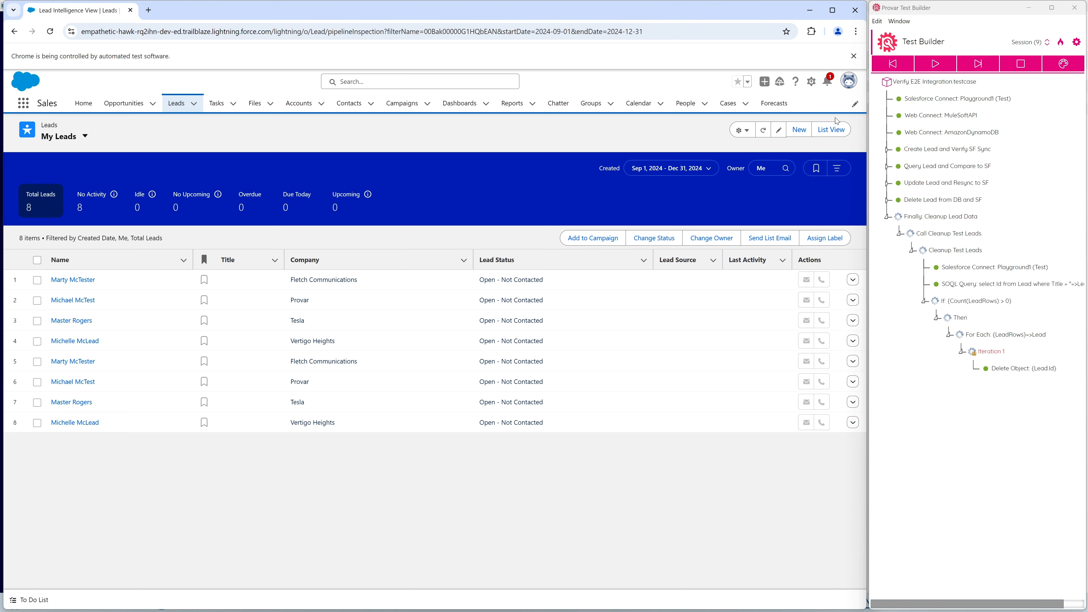
click(940, 70)
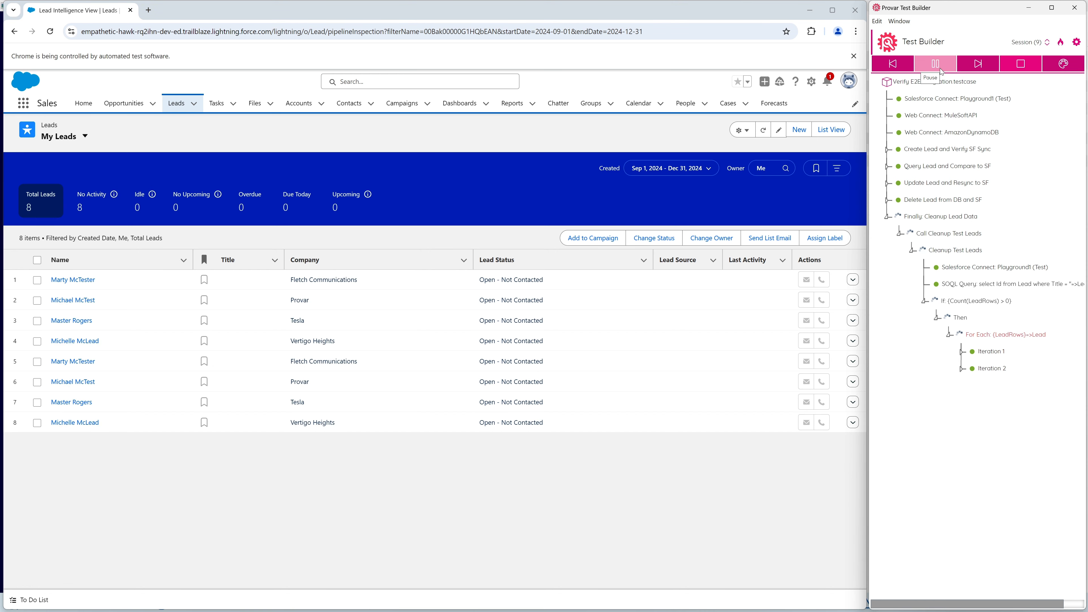
click(946, 66)
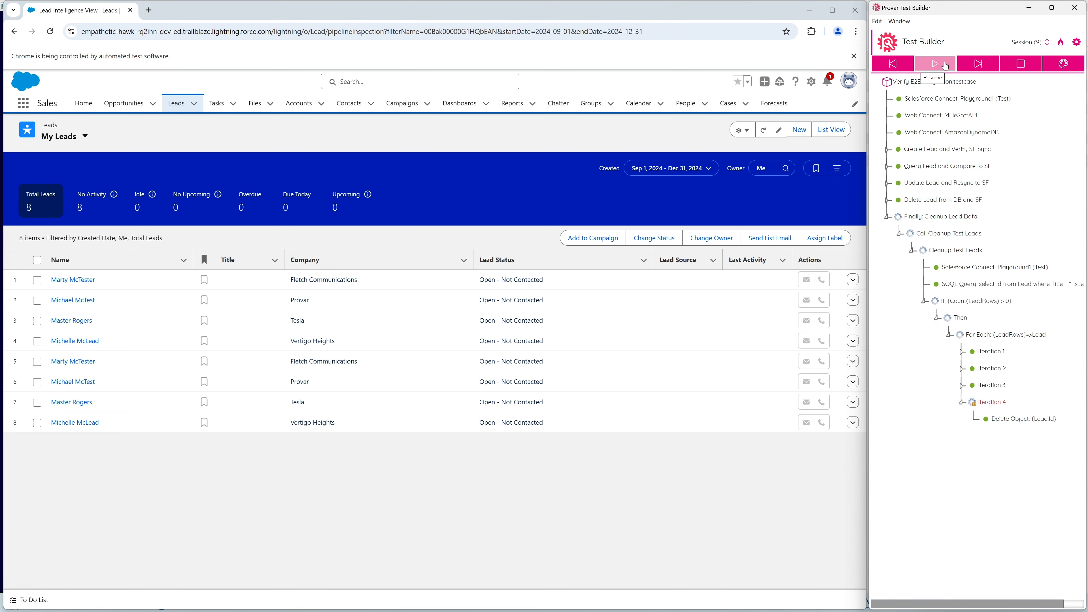
click(946, 65)
click(946, 65)
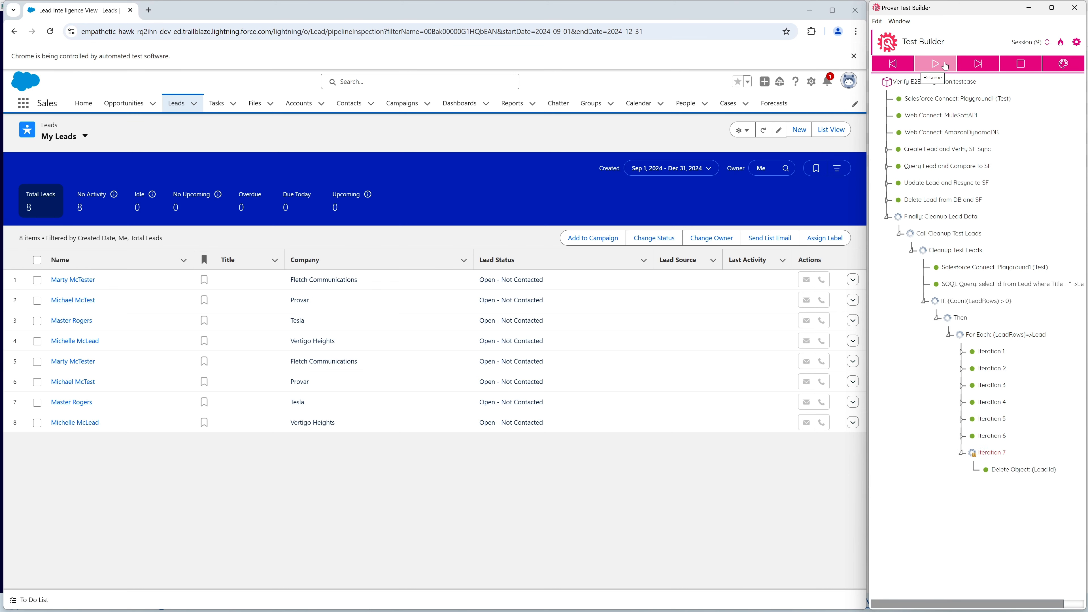
click(946, 65)
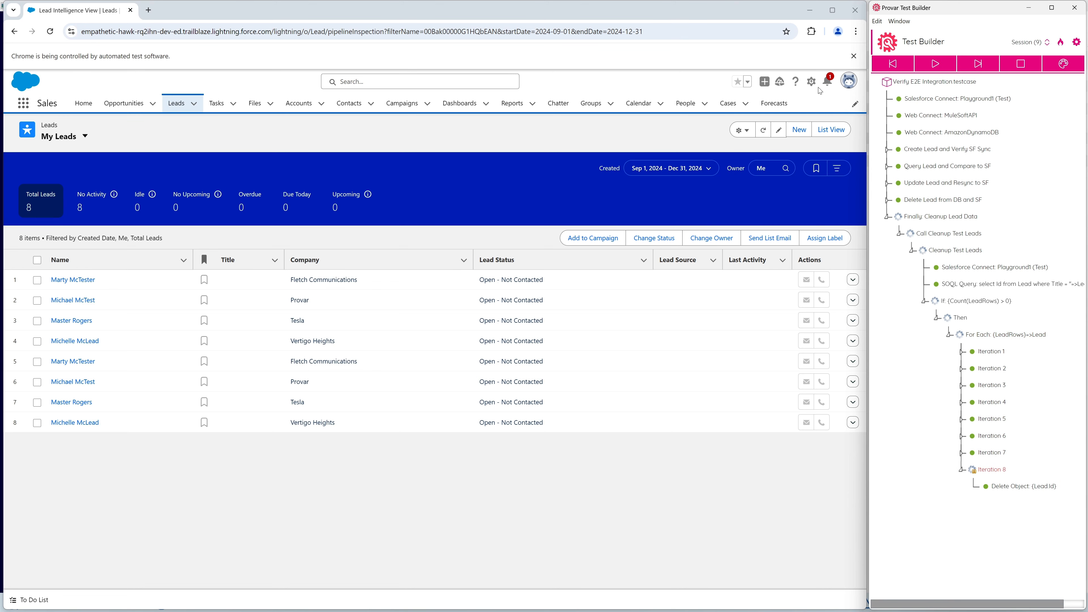
click(760, 131)
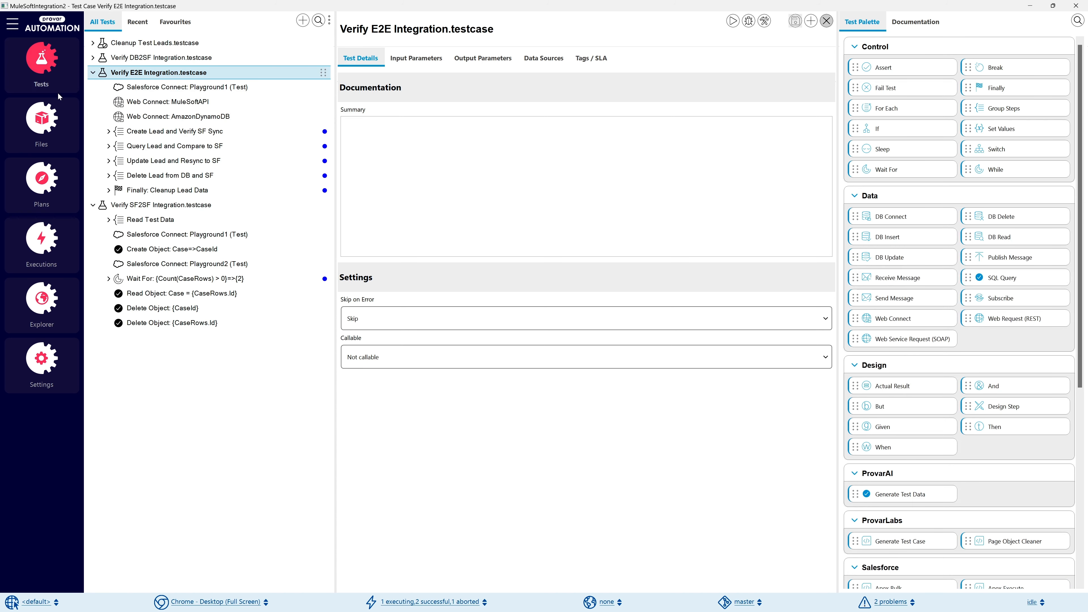
Collapse the Verify E2E and SF2SF Integration test cases, and review the DB2SF, SF2SF and E2E test cases in turn.
click(91, 72)
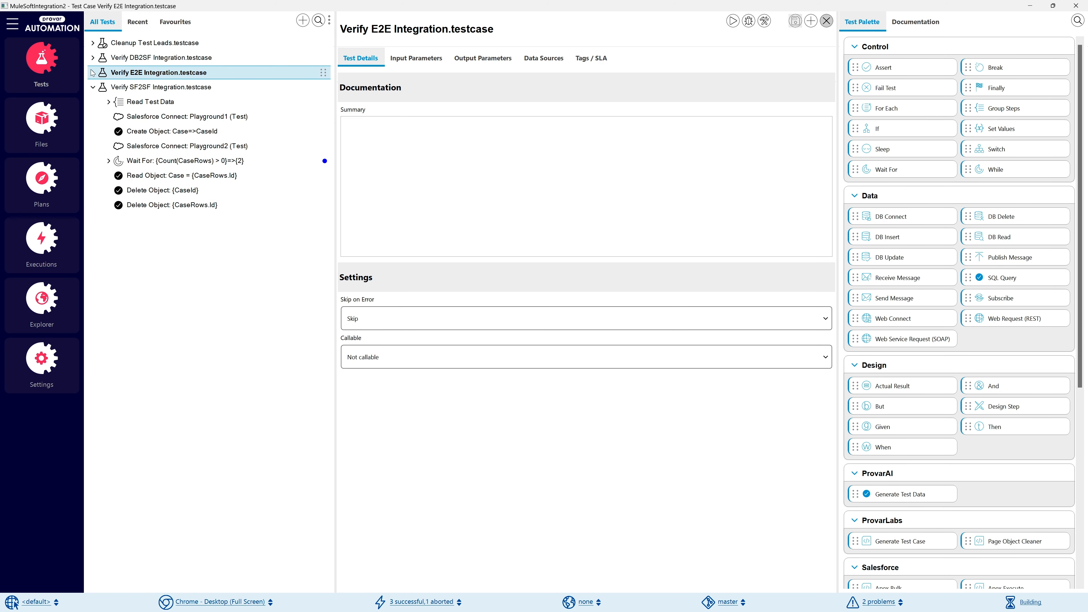
click(93, 87)
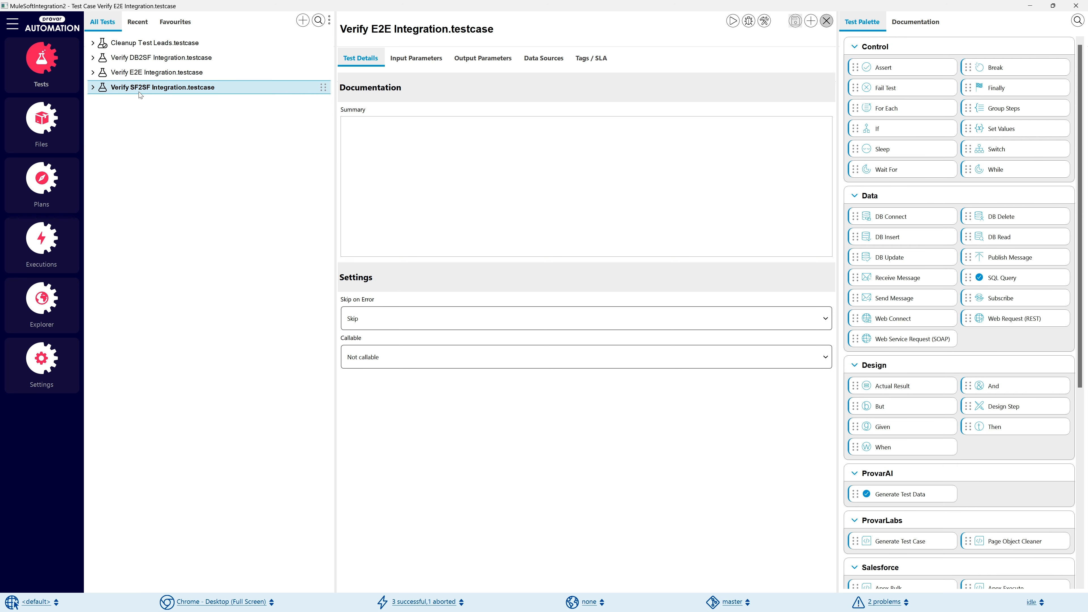
click(150, 58)
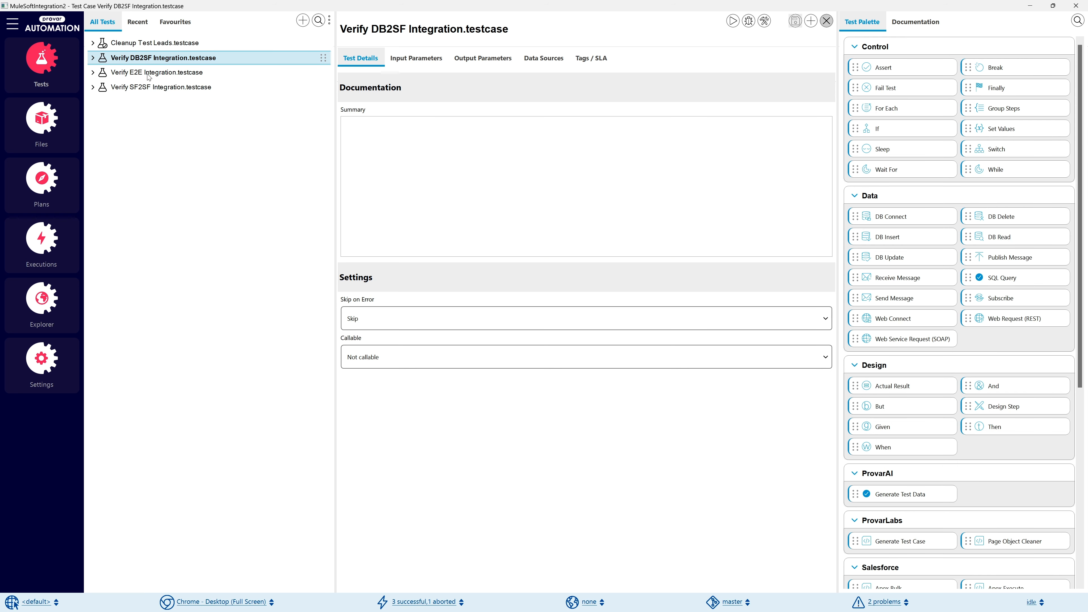
click(142, 91)
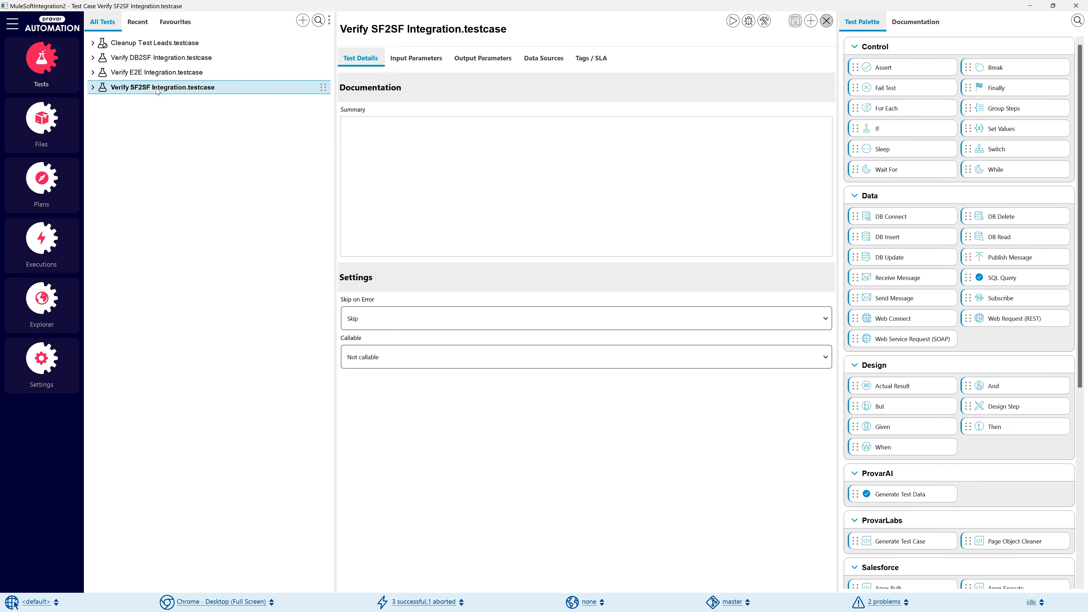
click(157, 73)
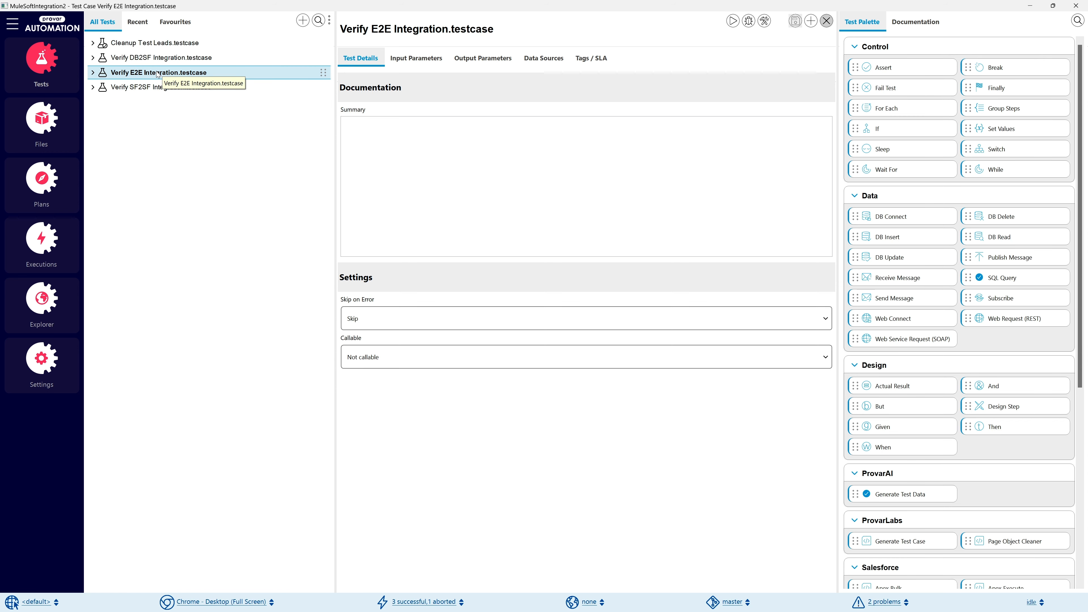